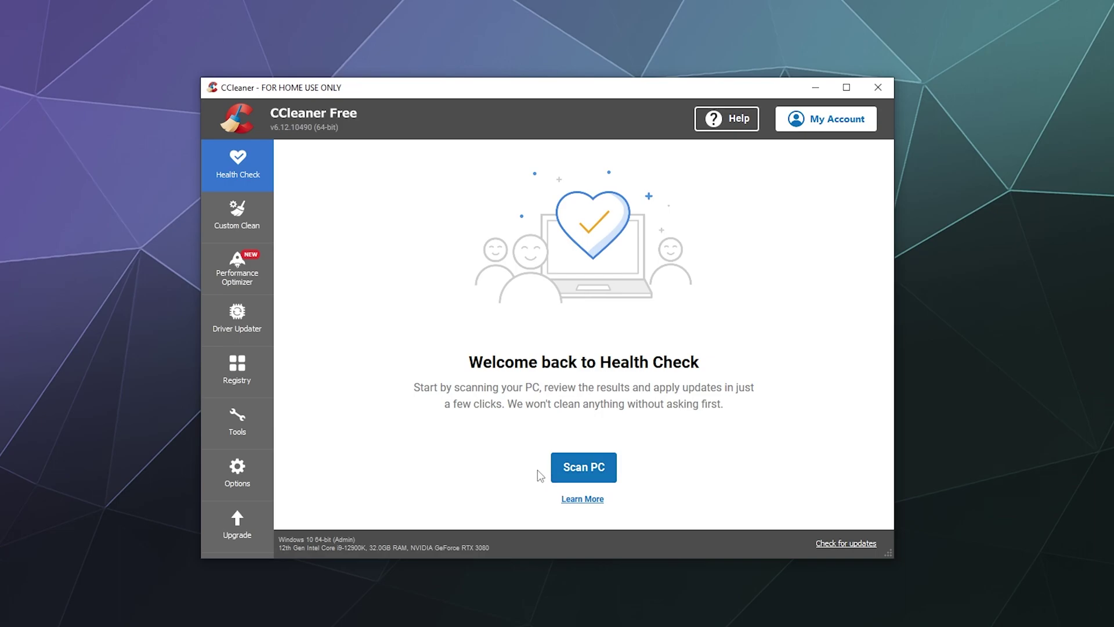
# Run the Health Check scan, skipping the closing of Chrome and OneDrive
pyautogui.click(567, 473)
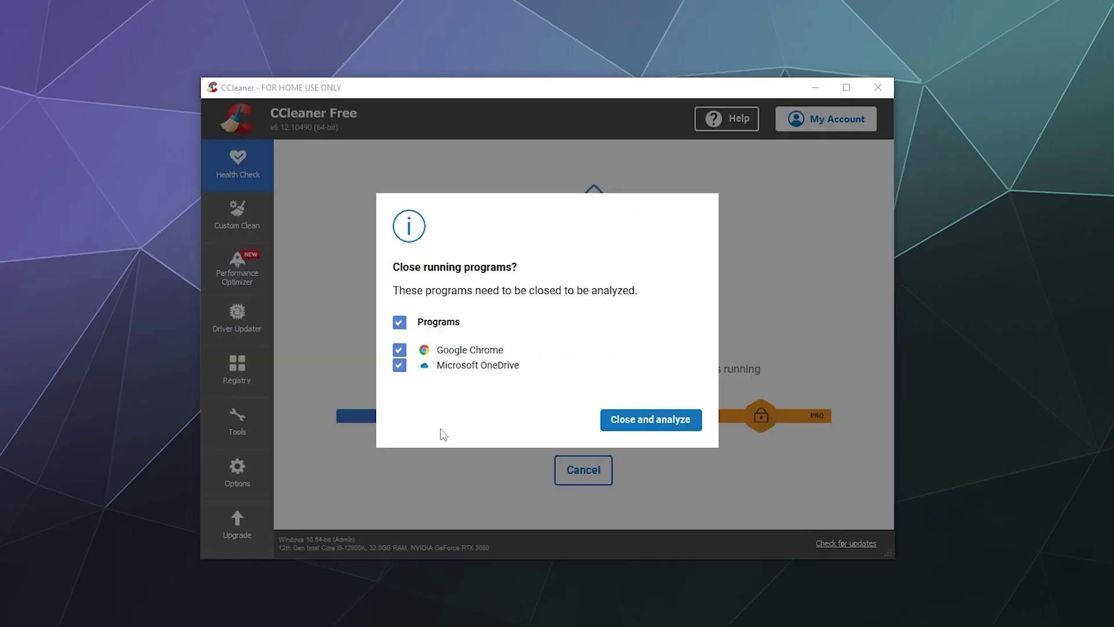
pyautogui.click(399, 323)
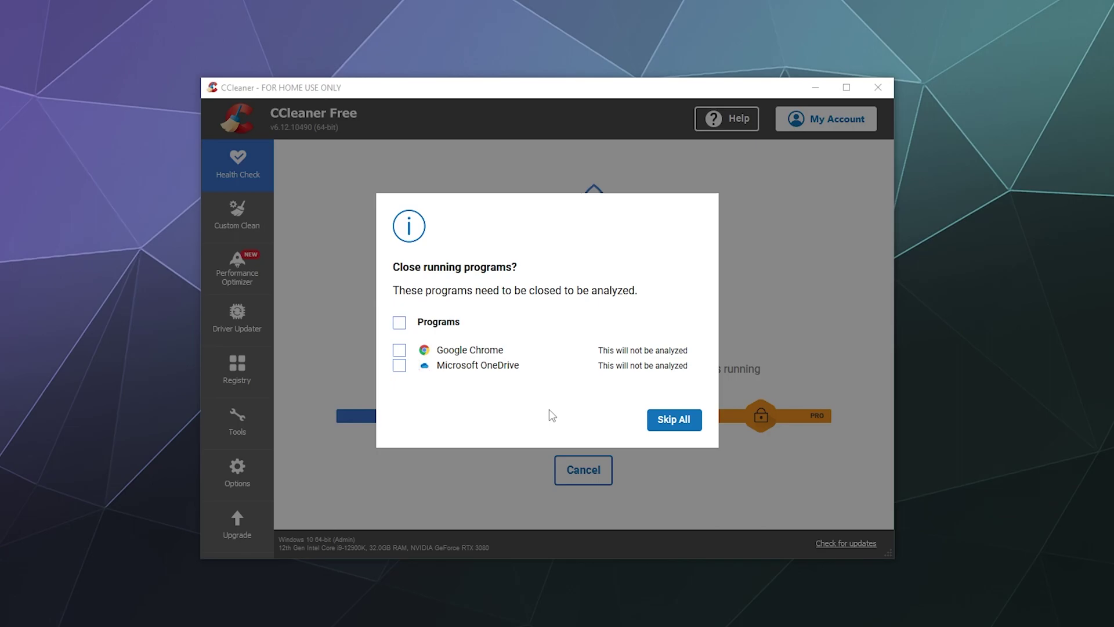
pyautogui.click(664, 421)
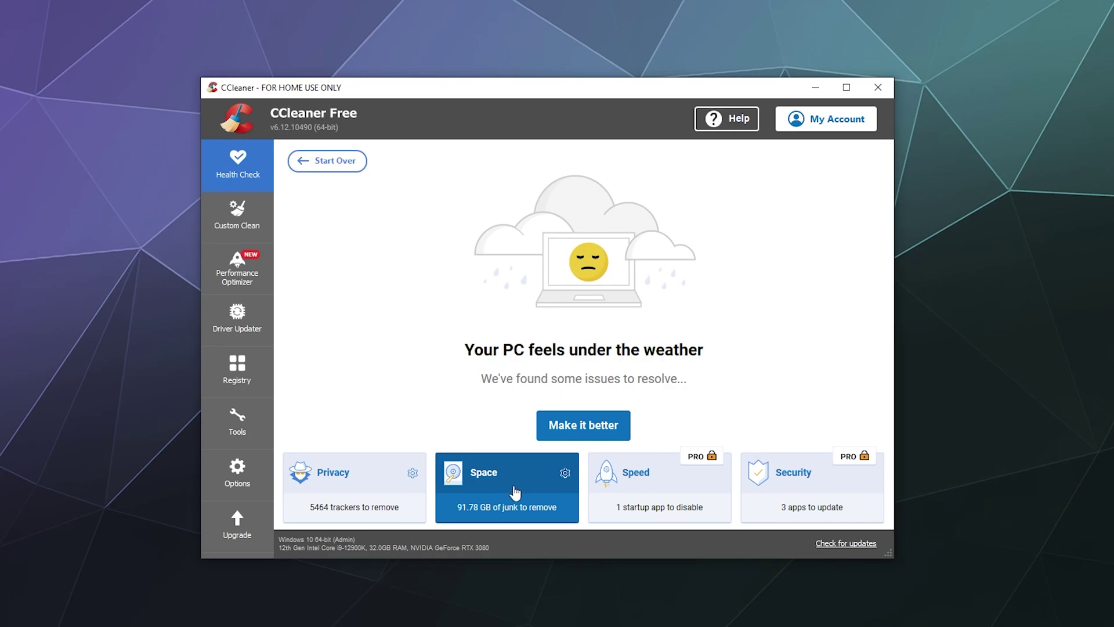
pyautogui.click(385, 504)
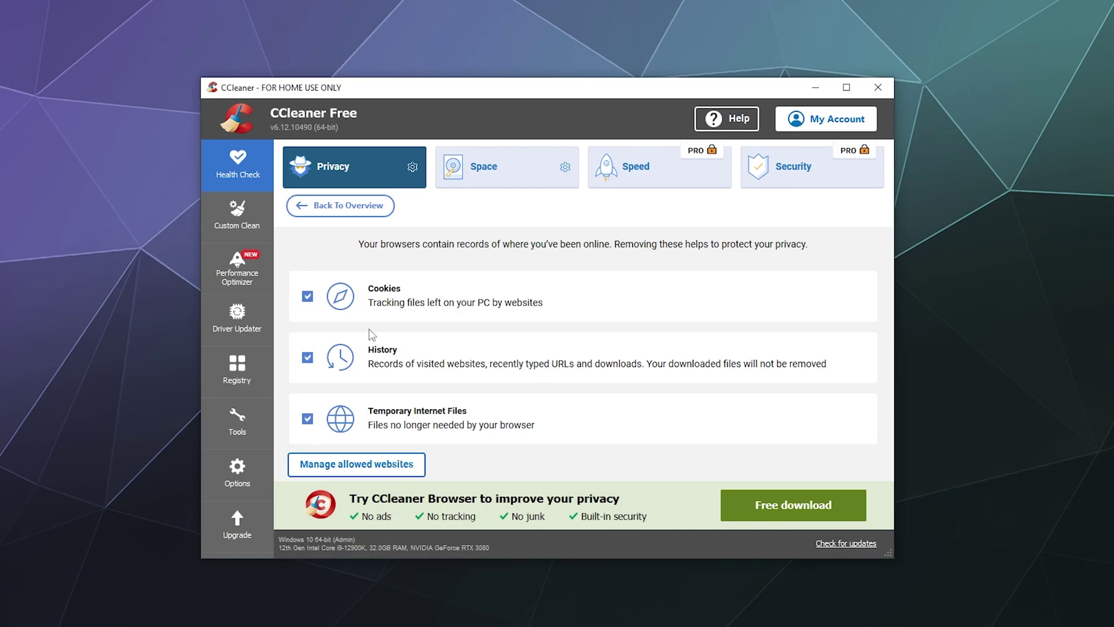
pyautogui.click(304, 212)
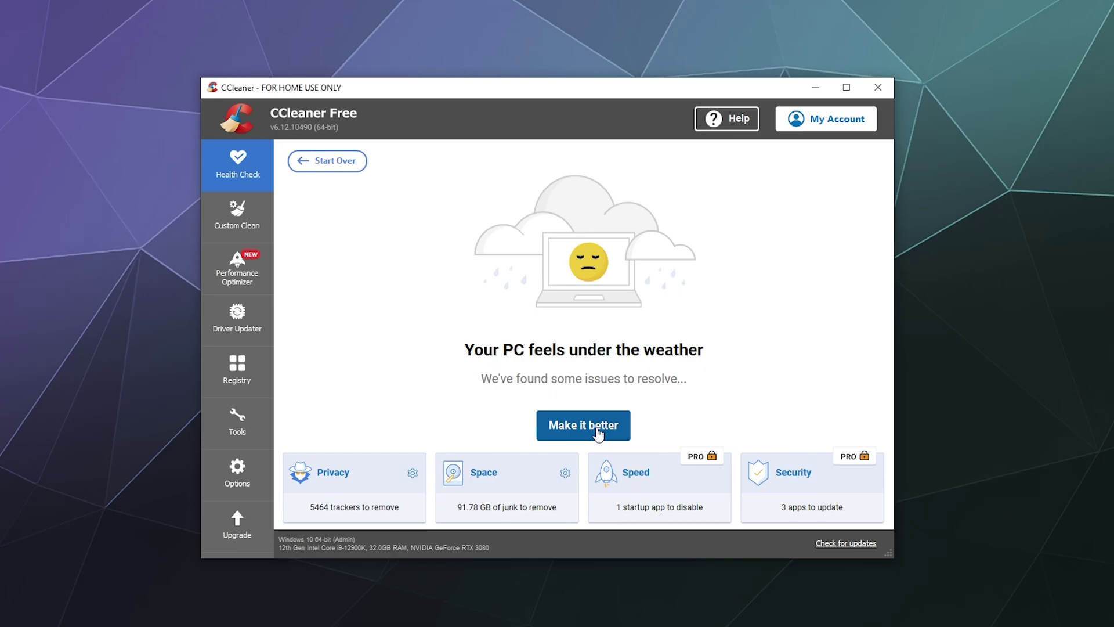
# In Custom Clean, tick Edge's Cookies, Download History, Last Download Location, Session and Set Aside Tabs
pyautogui.click(237, 215)
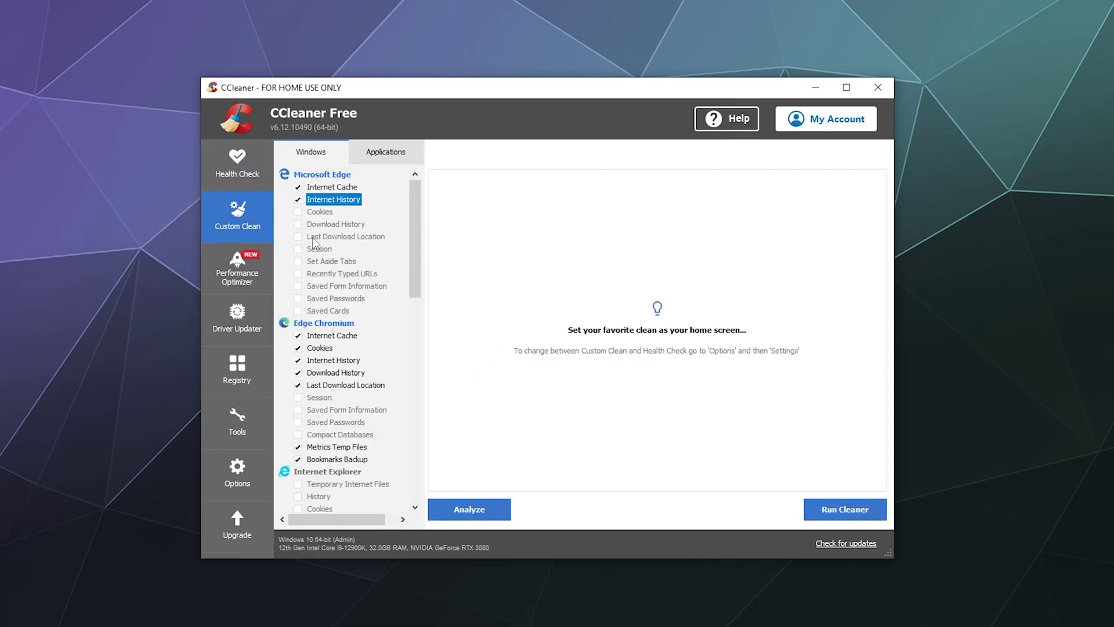
pyautogui.click(297, 211)
pyautogui.click(298, 224)
pyautogui.click(298, 237)
pyautogui.click(299, 249)
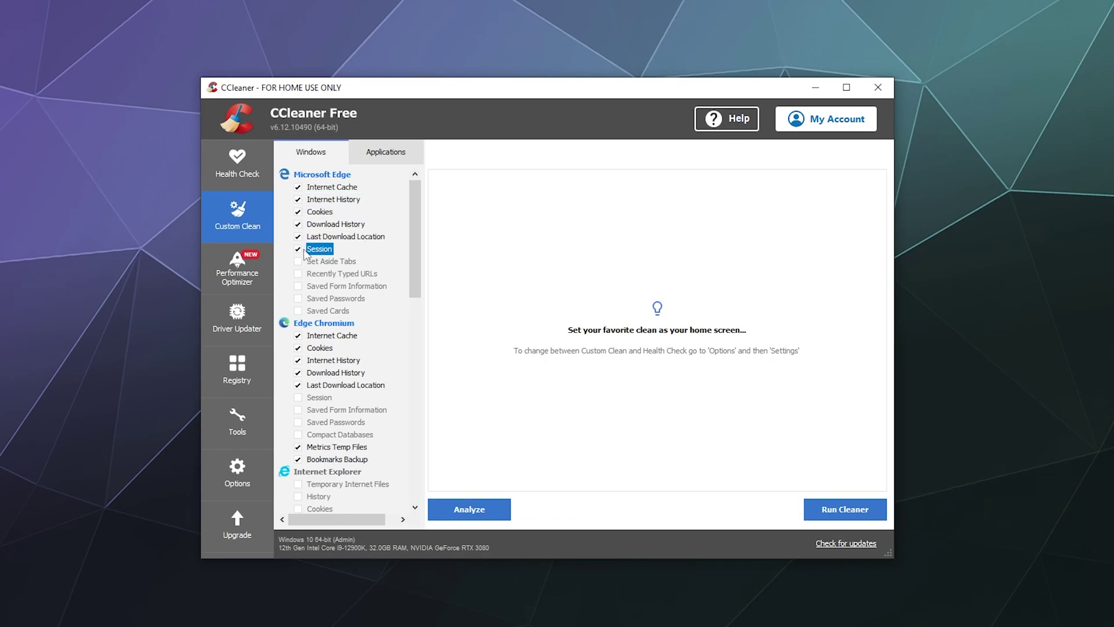
pyautogui.click(298, 261)
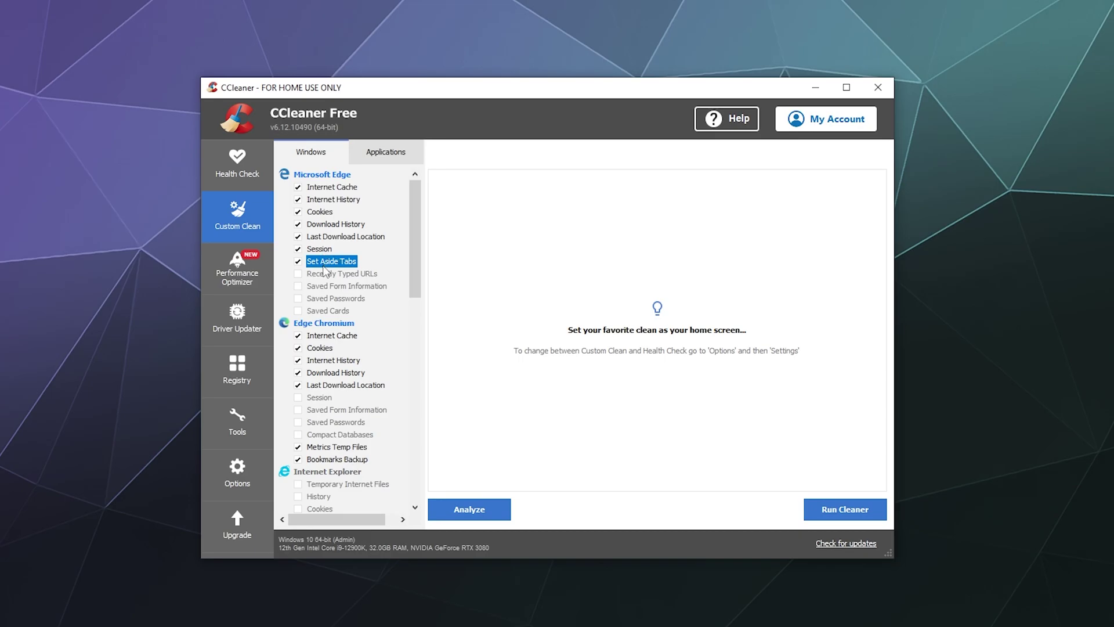
pyautogui.scroll(-2, 407, 285)
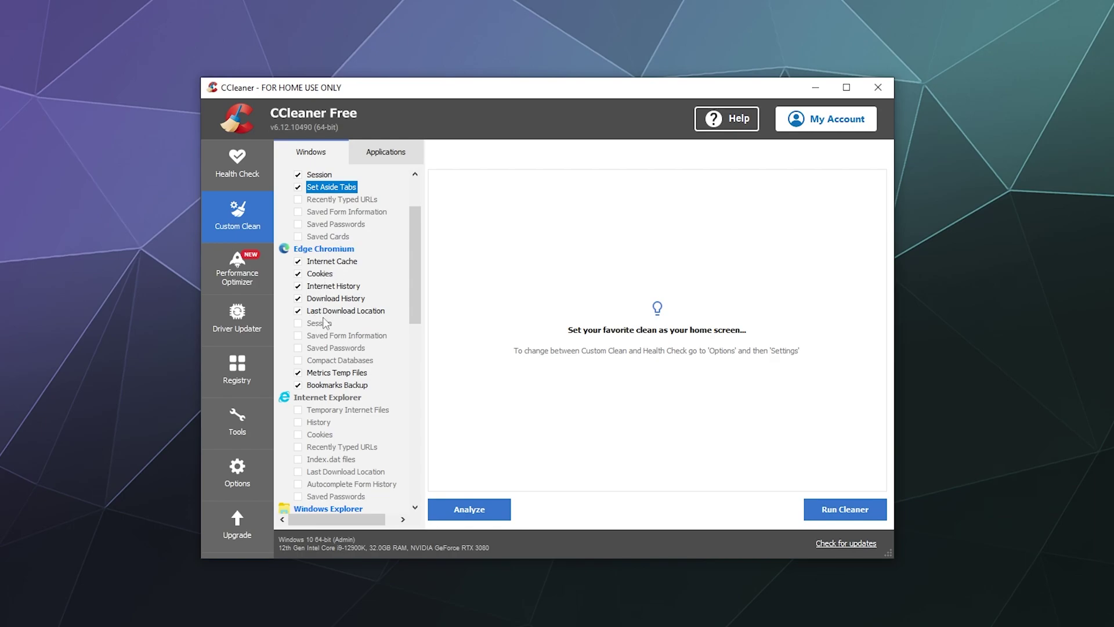
pyautogui.scroll(-2, 348, 331)
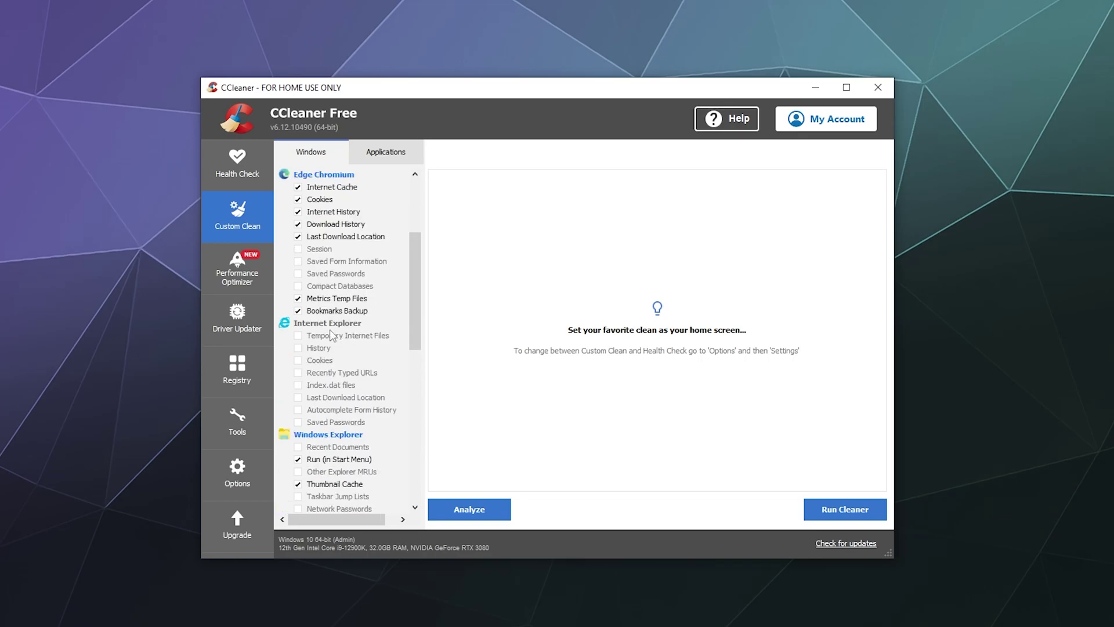
pyautogui.scroll(-3, 332, 337)
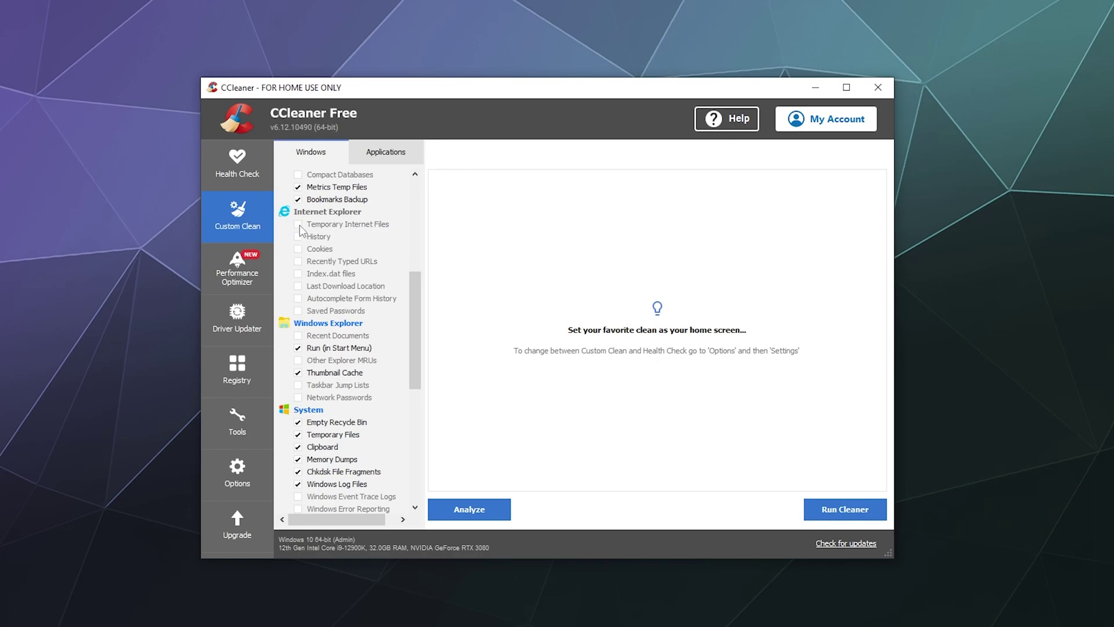
# Tick Internet Explorer's temporary files, history, cookies, typed URLs, Index.dat, last download location and autocomplete
pyautogui.click(298, 224)
pyautogui.click(298, 237)
pyautogui.click(298, 249)
pyautogui.click(298, 261)
pyautogui.click(299, 273)
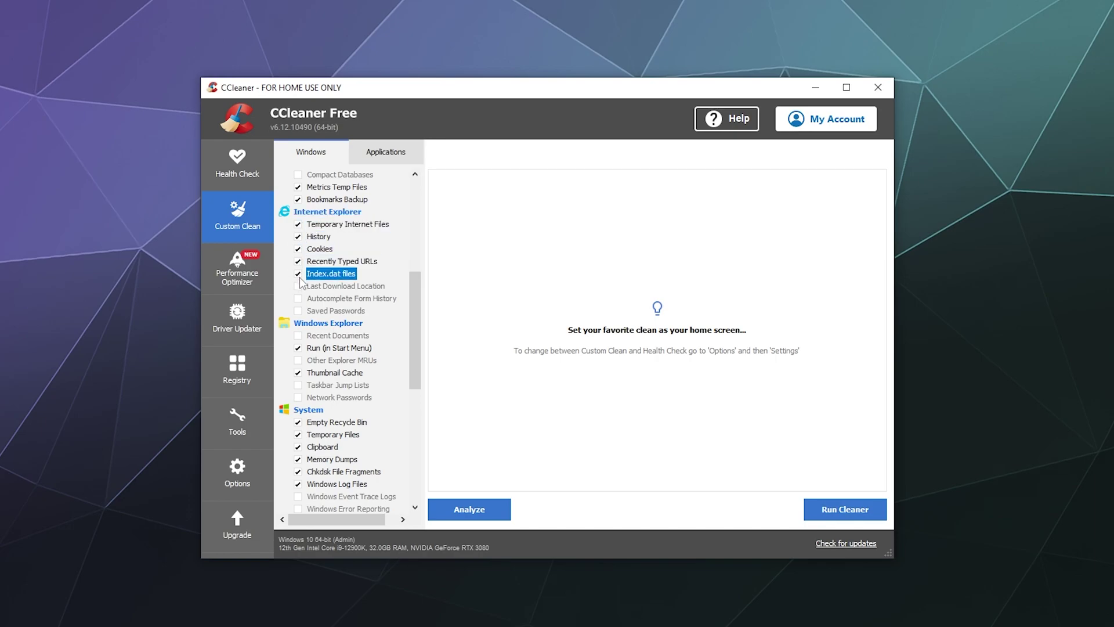
pyautogui.click(298, 286)
pyautogui.click(298, 298)
# Tick Saved Passwords, accept its warning, then leave Saved Passwords unticked
pyautogui.click(297, 311)
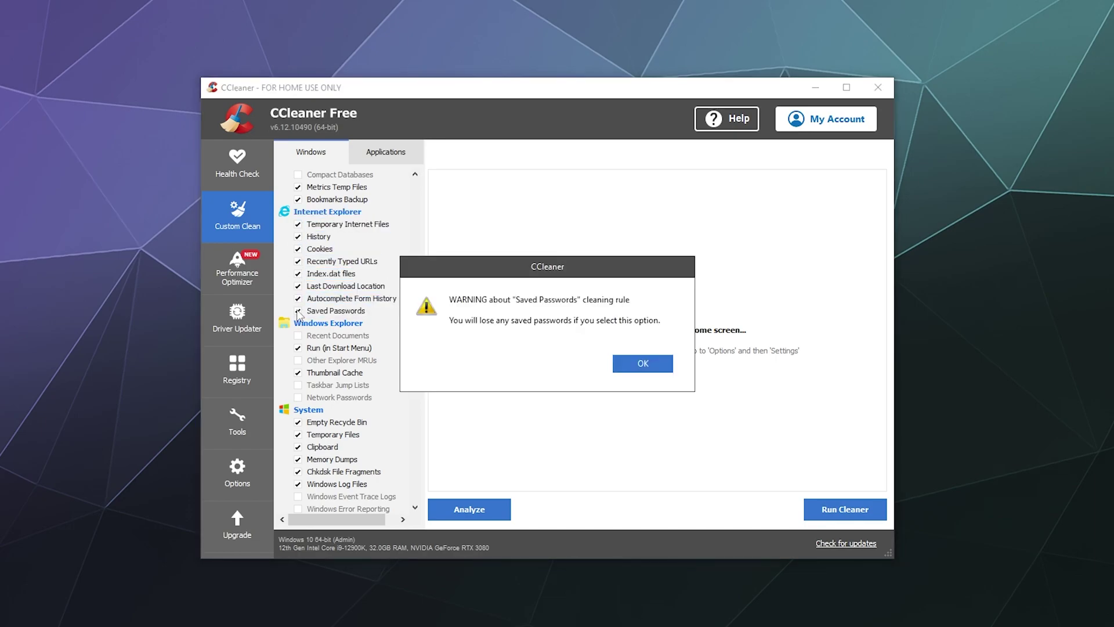
pyautogui.click(642, 364)
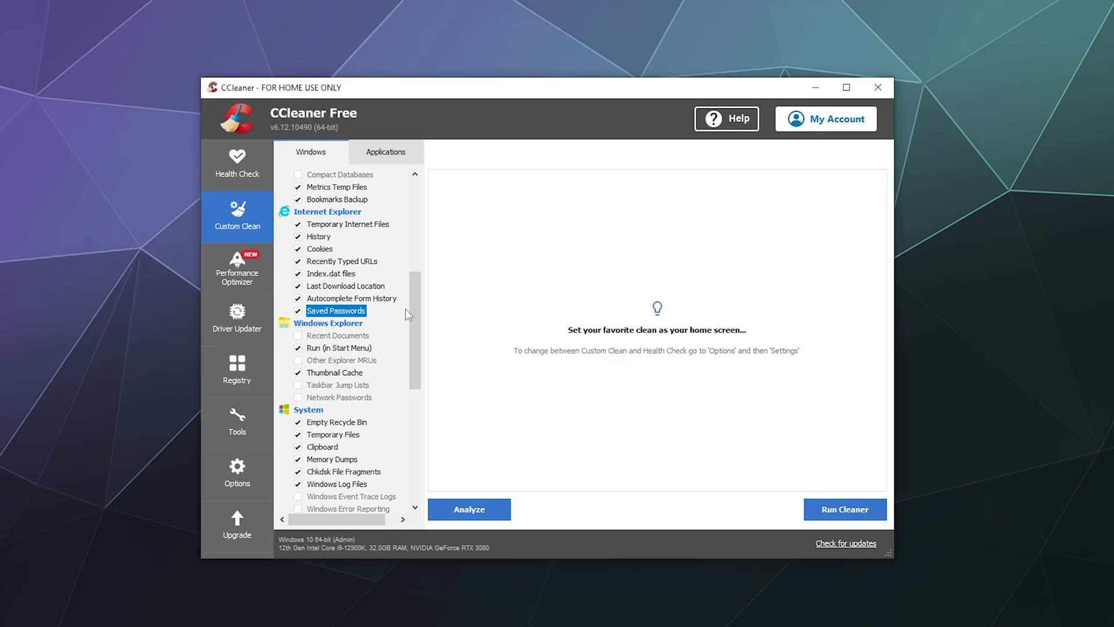
pyautogui.click(299, 311)
pyautogui.scroll(-3, 307, 328)
pyautogui.scroll(2, 310, 334)
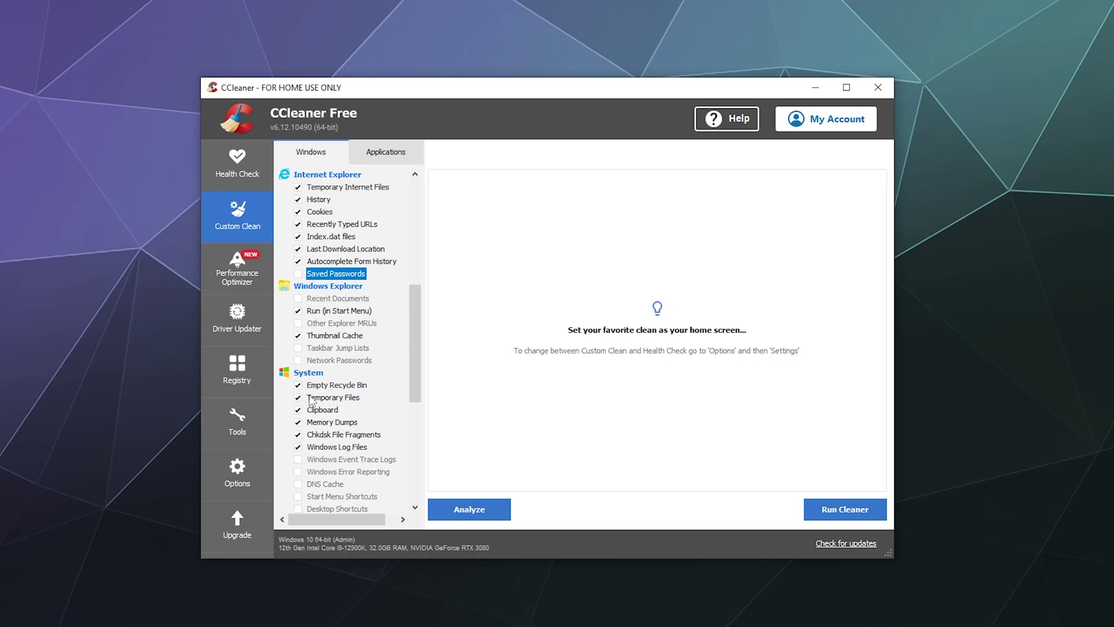
pyautogui.scroll(-1, 371, 349)
pyautogui.scroll(-3, 371, 348)
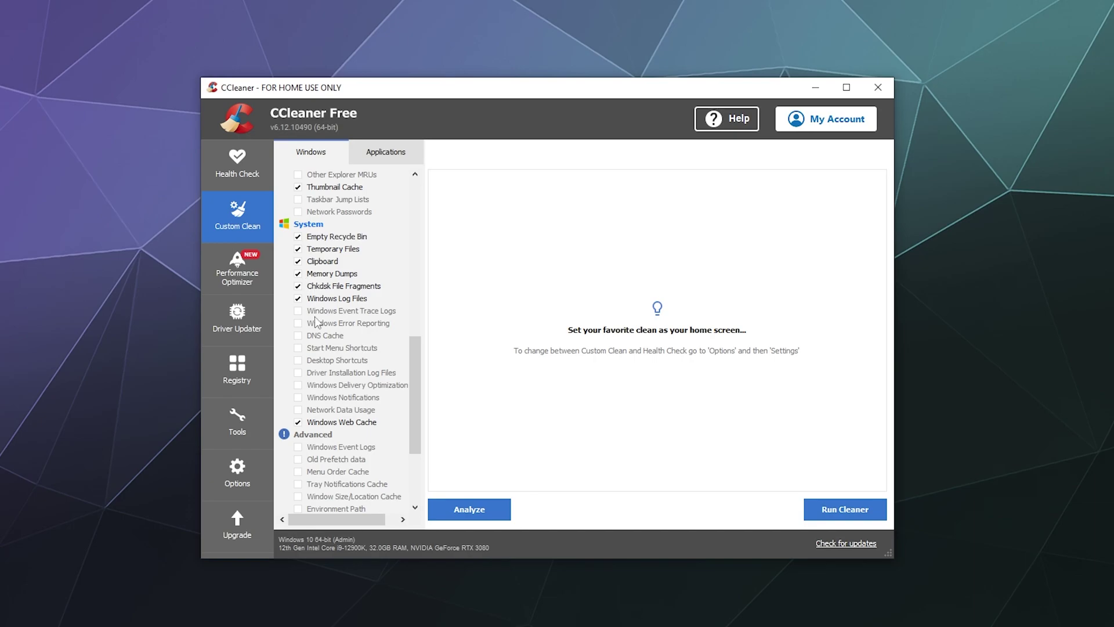
pyautogui.moveTo(414, 365); pyautogui.dragTo(414, 423)
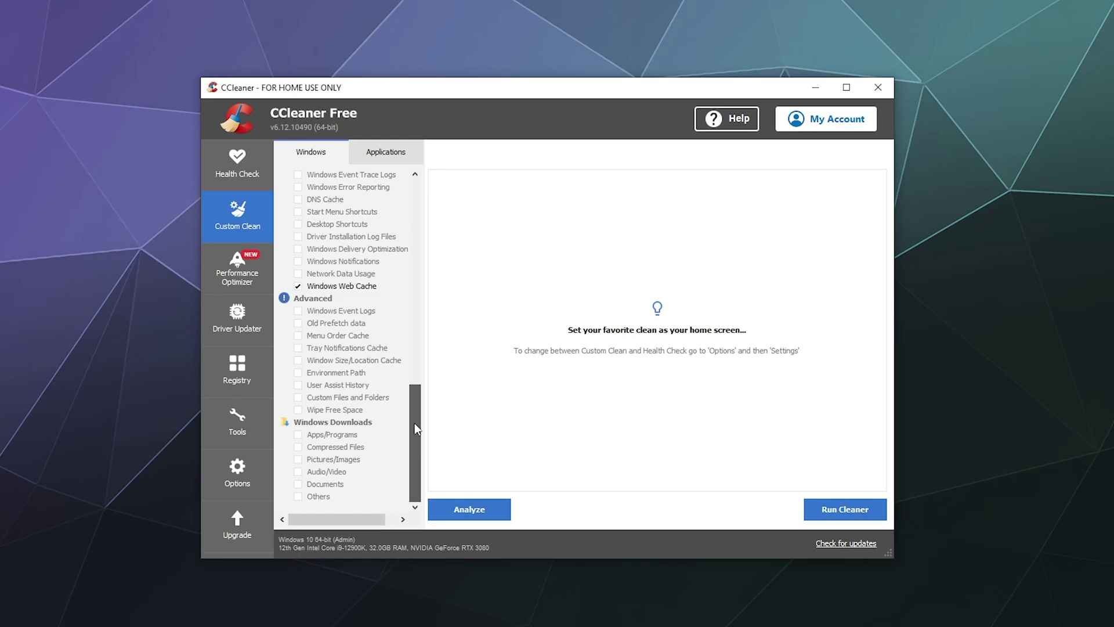
pyautogui.moveTo(414, 424)
pyautogui.mouseDown()
pyautogui.moveTo(415, 365)
pyautogui.moveTo(416, 412)
pyautogui.mouseUp()
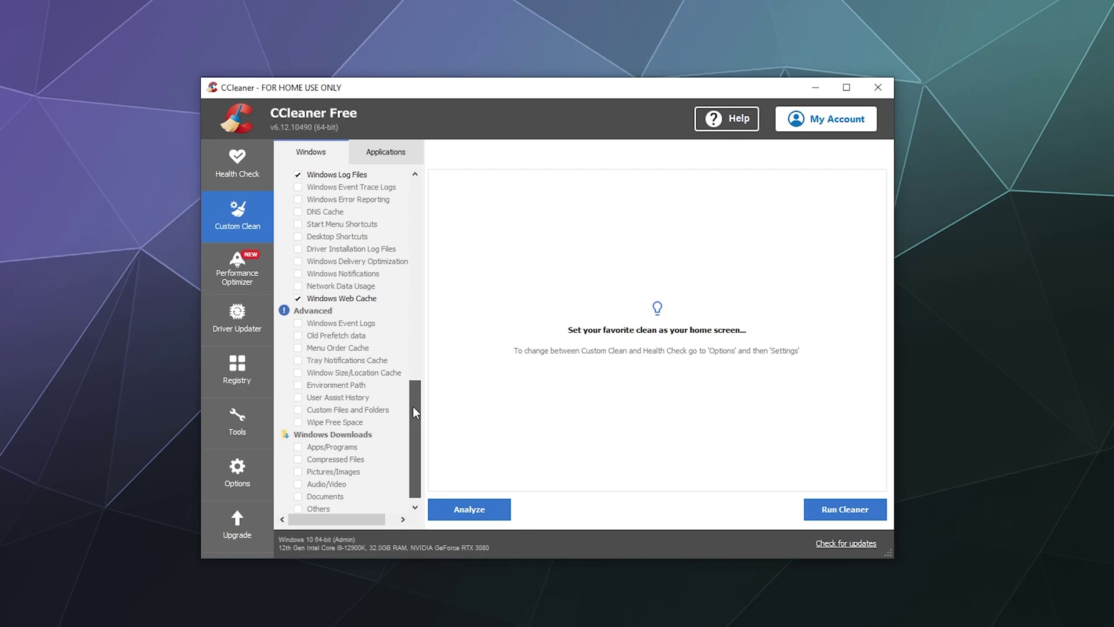
# Tick DNS Cache in the Windows cleaning items
pyautogui.moveTo(412, 406); pyautogui.dragTo(409, 366)
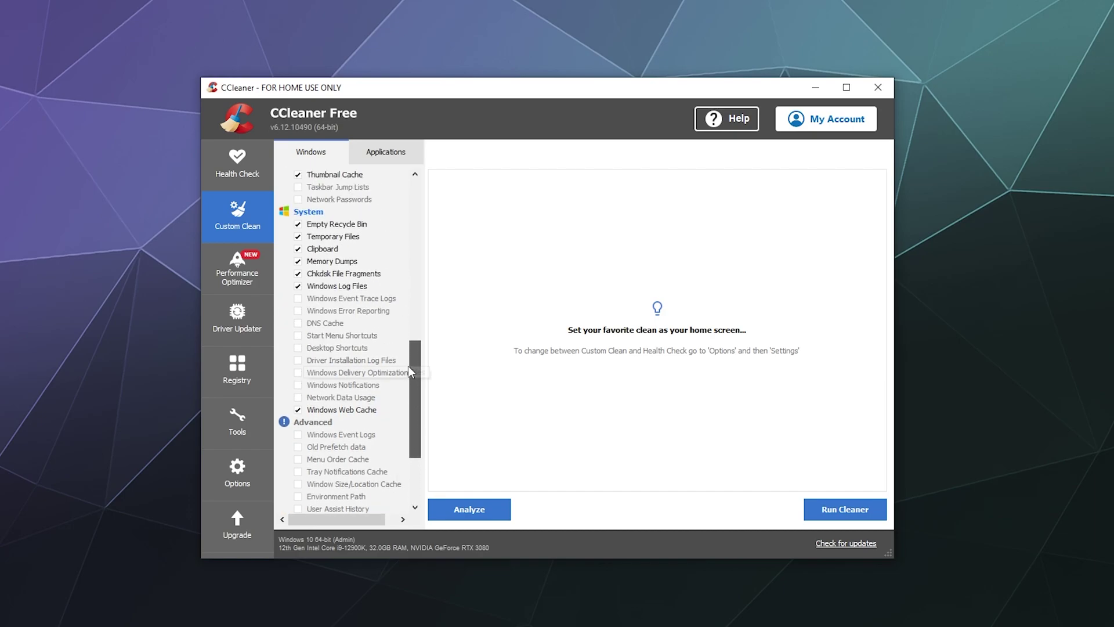
pyautogui.click(314, 324)
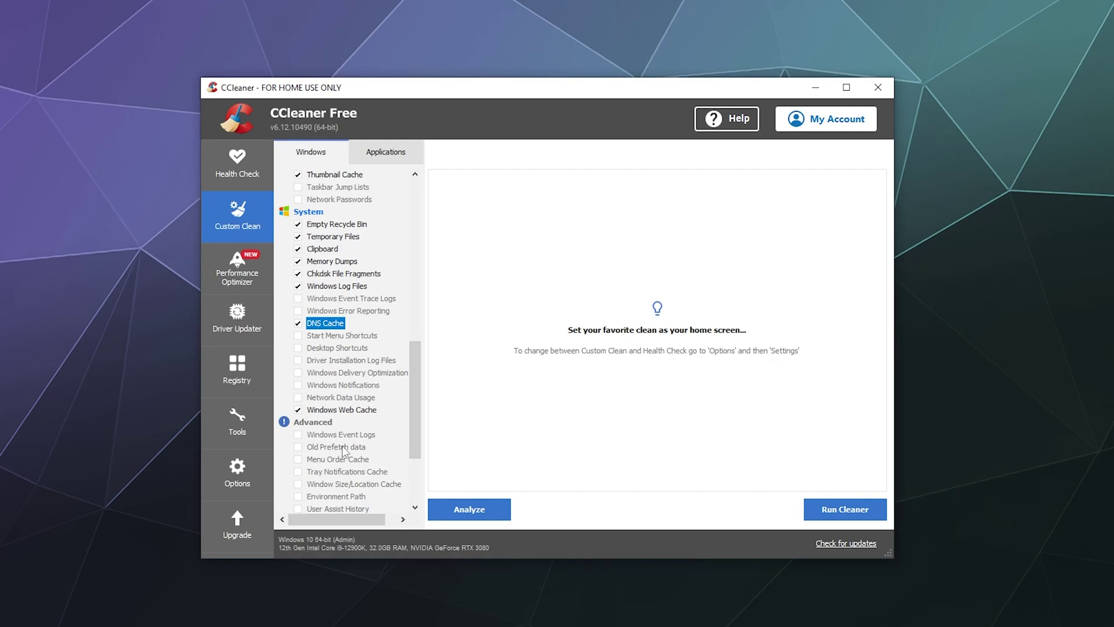
pyautogui.moveTo(408, 408)
pyautogui.mouseDown()
pyautogui.moveTo(411, 450)
pyautogui.moveTo(411, 410)
pyautogui.mouseUp()
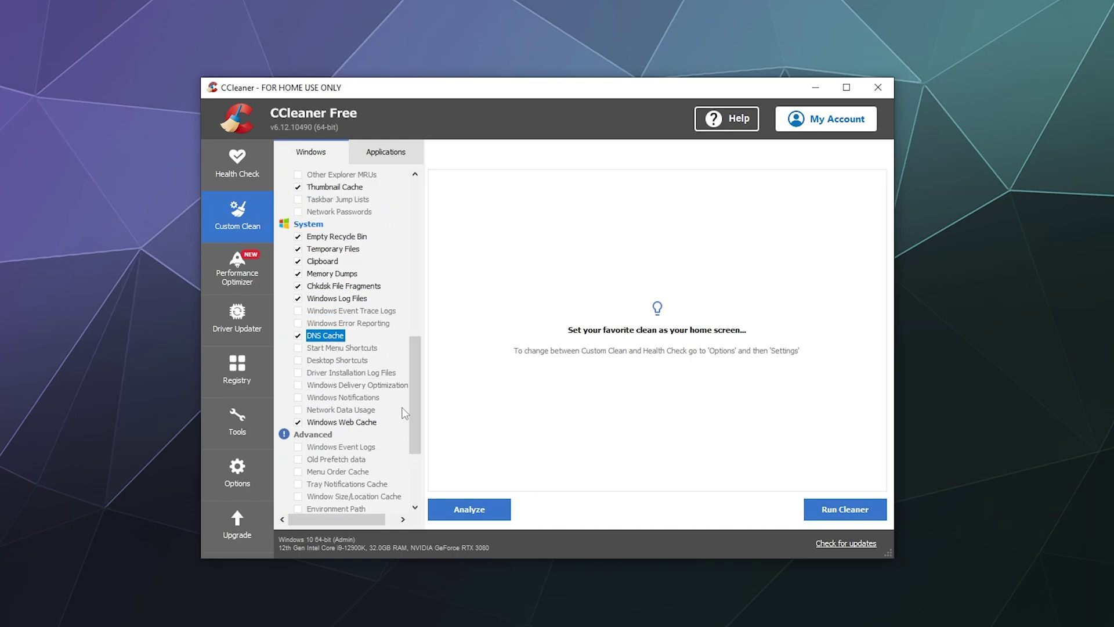
pyautogui.moveTo(413, 412); pyautogui.dragTo(411, 466)
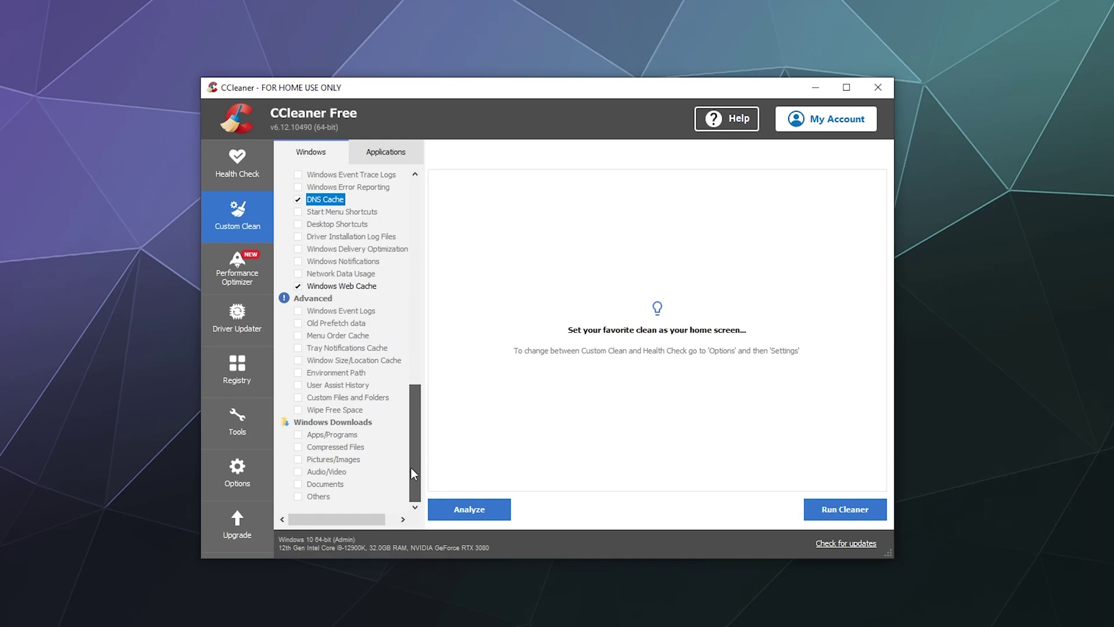
pyautogui.moveTo(411, 467); pyautogui.dragTo(411, 468)
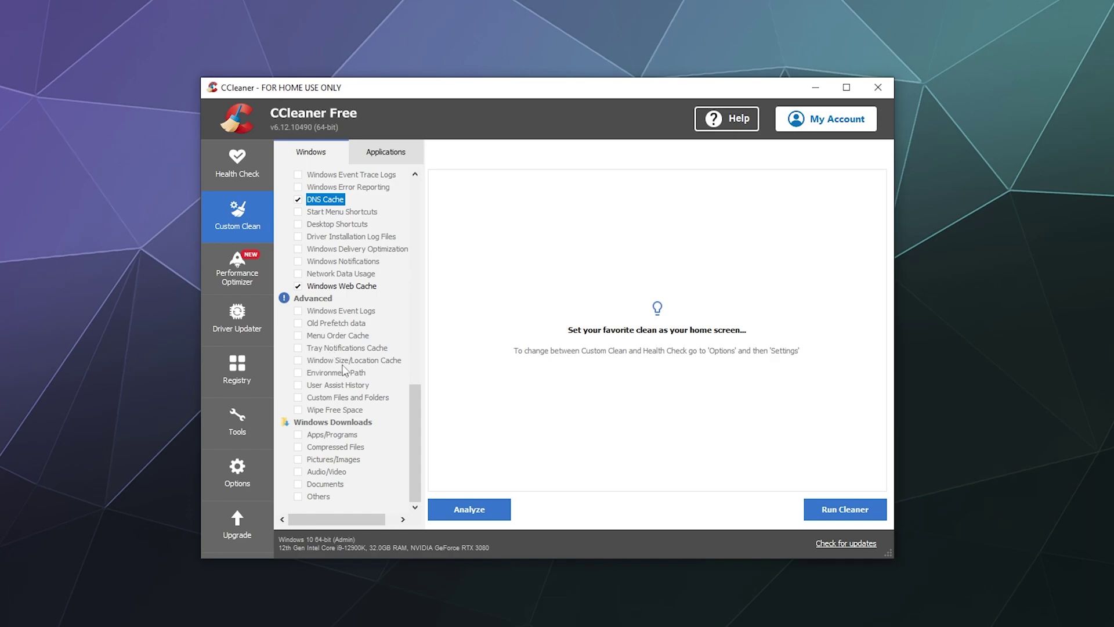
# Tick Wipe Free Space, accept its warning, then untick it again
pyautogui.click(303, 411)
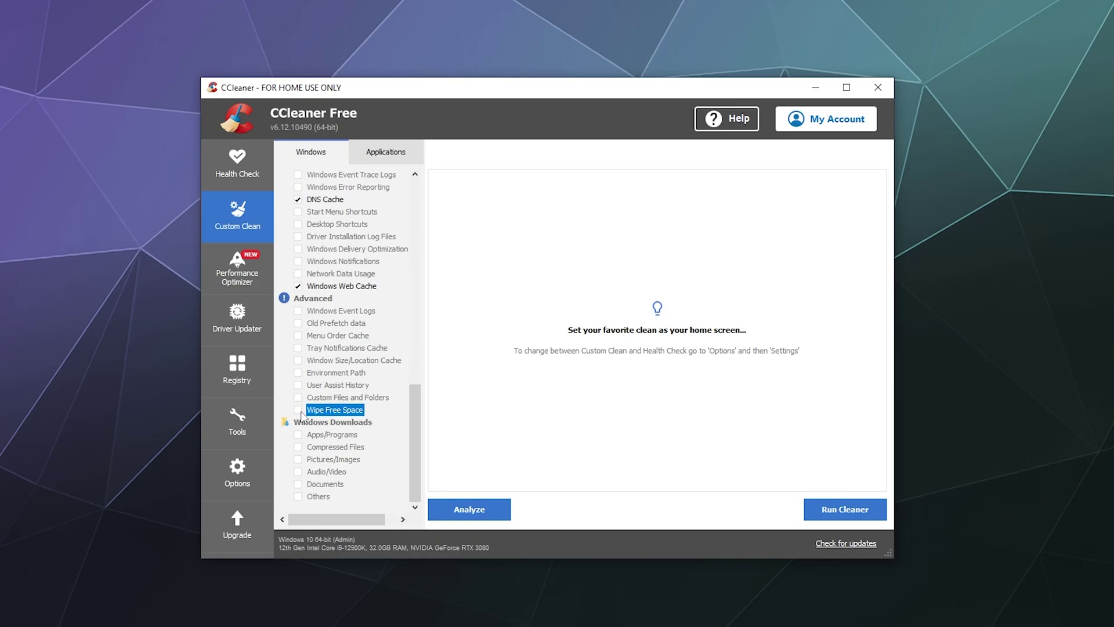
pyautogui.click(299, 410)
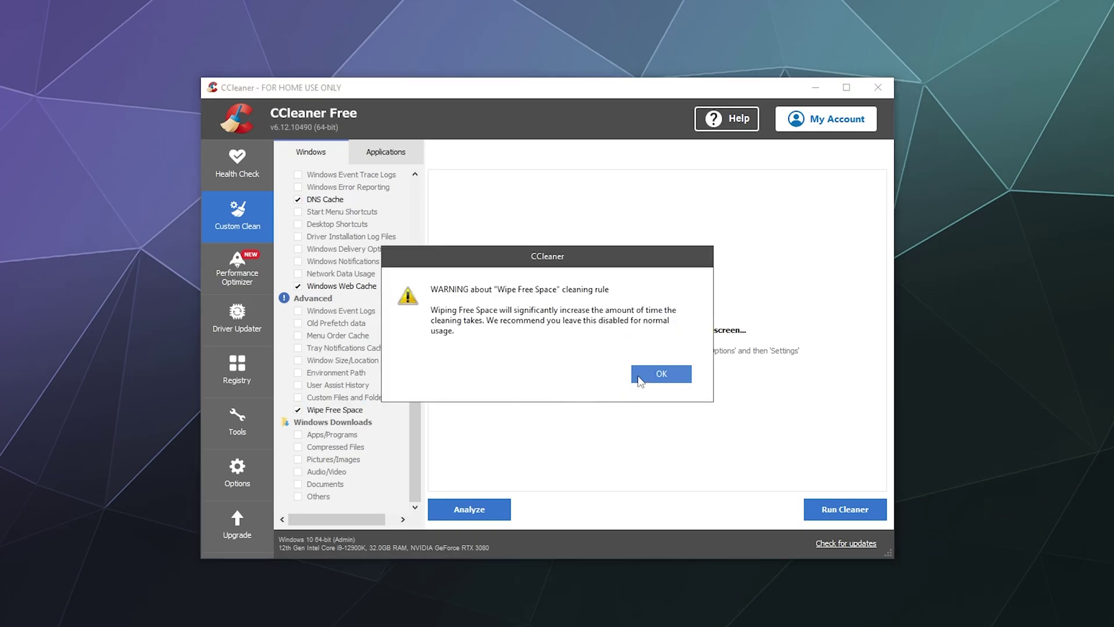
pyautogui.click(640, 376)
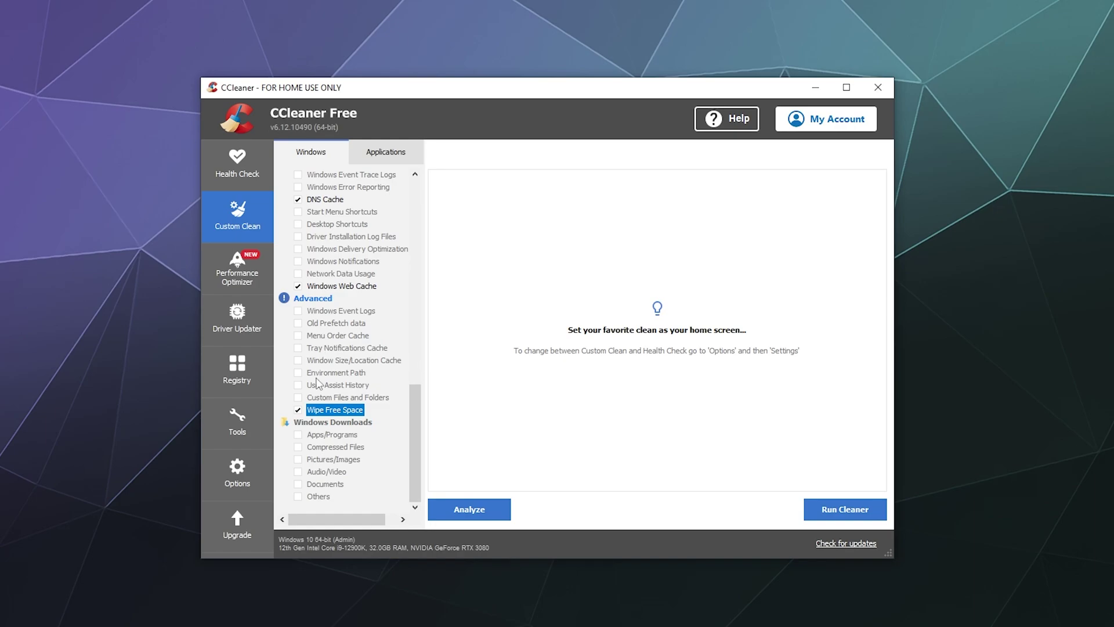
pyautogui.click(299, 410)
# Select the Apps/Programs, Compressed Files and Pictures/Images download entries, then show the Applications checklist
pyautogui.click(324, 436)
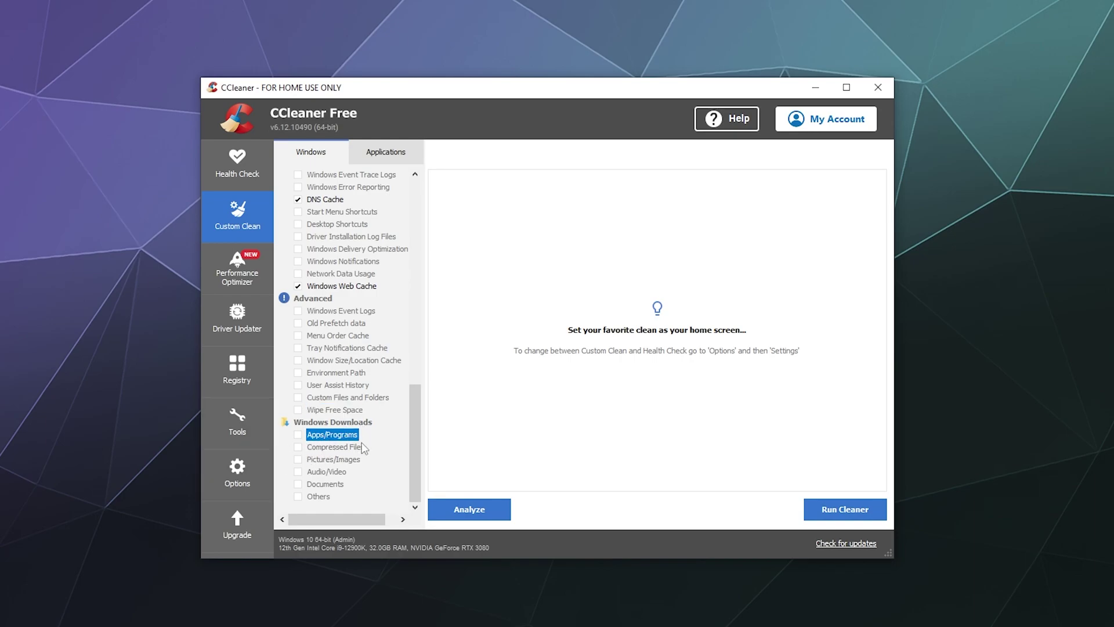
pyautogui.click(323, 448)
pyautogui.click(328, 460)
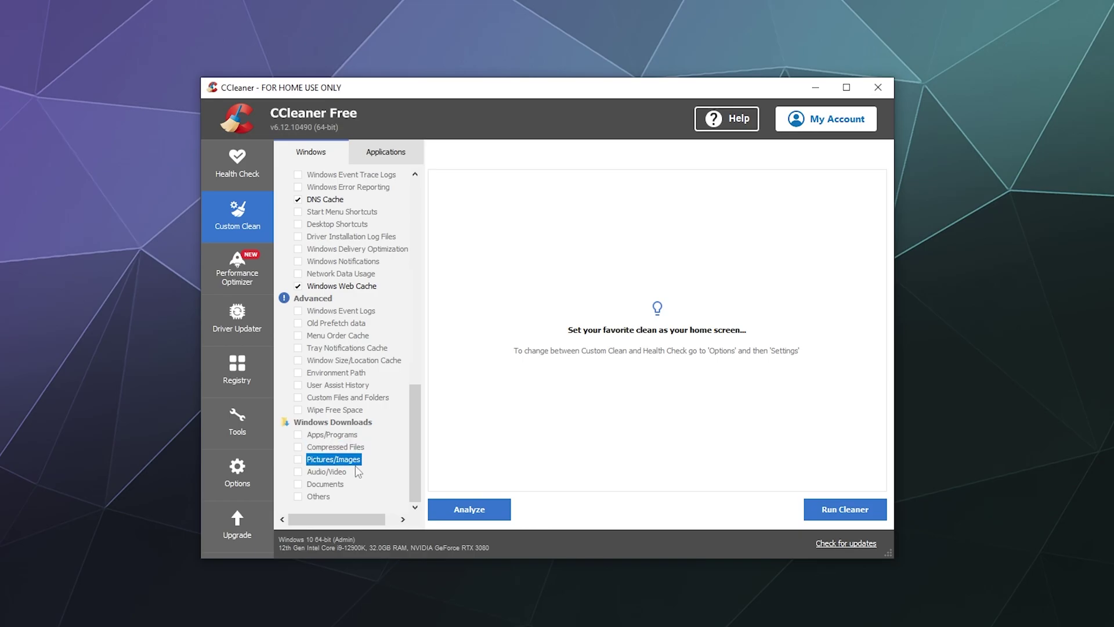
pyautogui.click(393, 154)
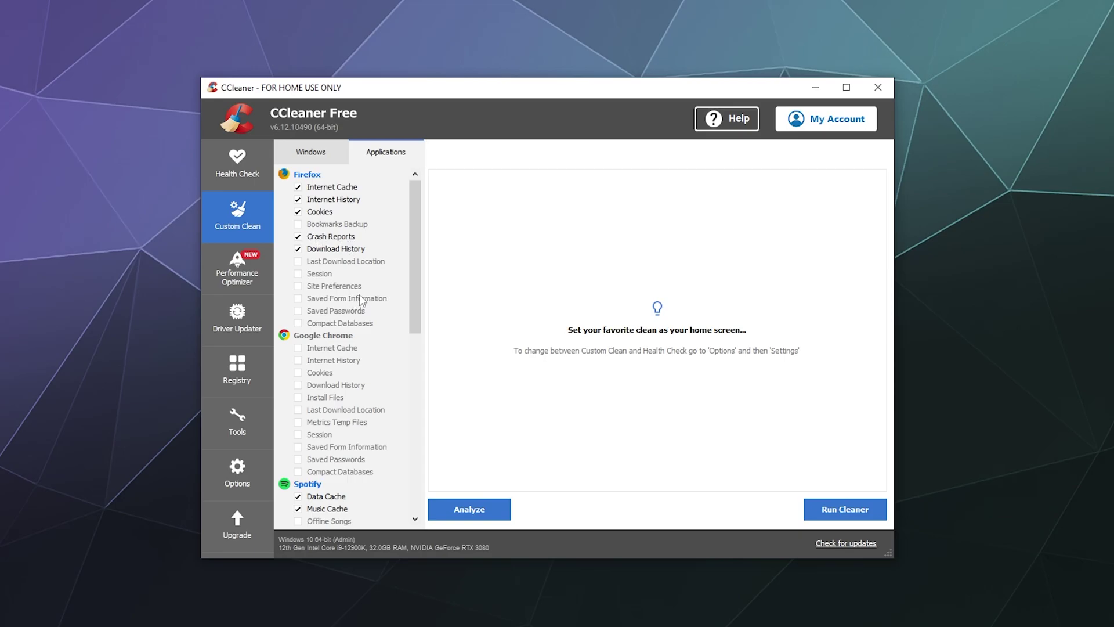
pyautogui.scroll(-5, 333, 232)
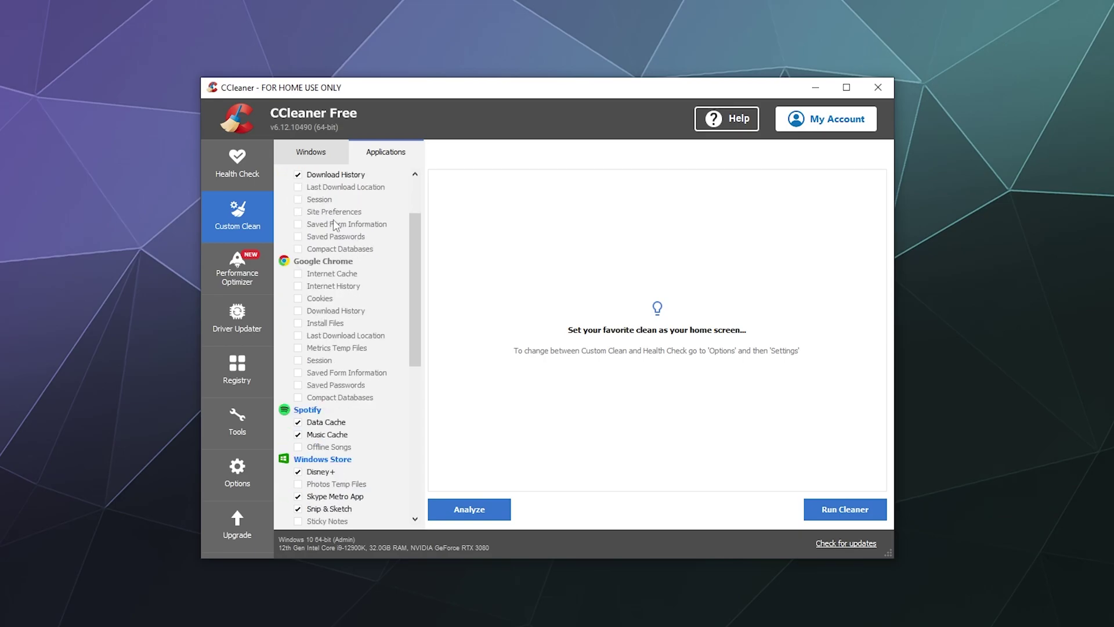
pyautogui.scroll(-2, 350, 240)
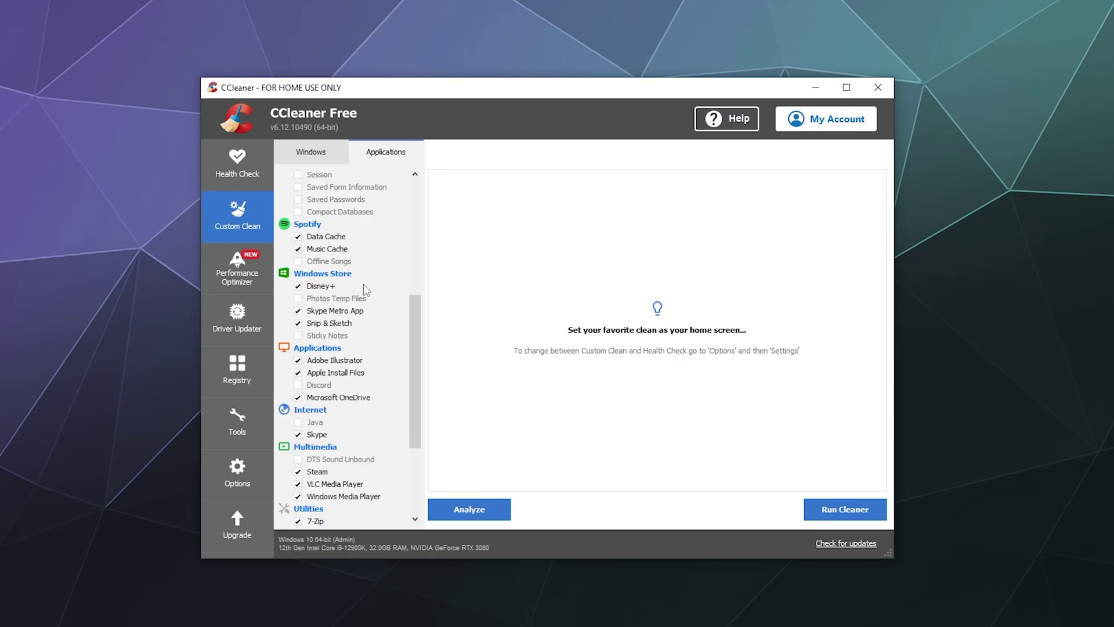
pyautogui.scroll(-1, 368, 287)
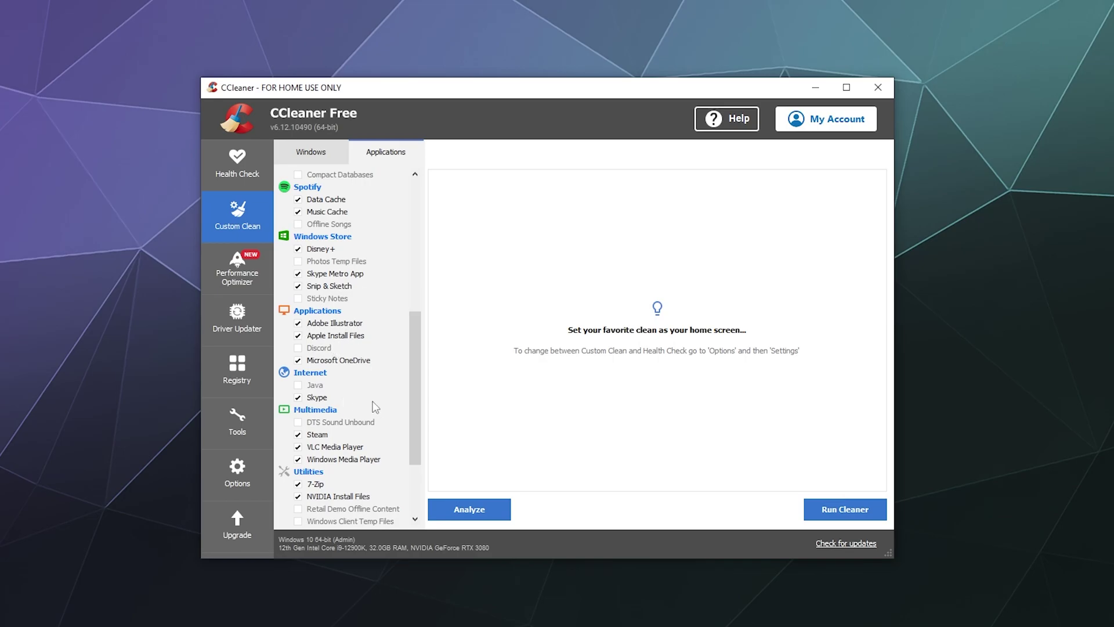
pyautogui.scroll(-2, 378, 401)
pyautogui.scroll(-1, 378, 400)
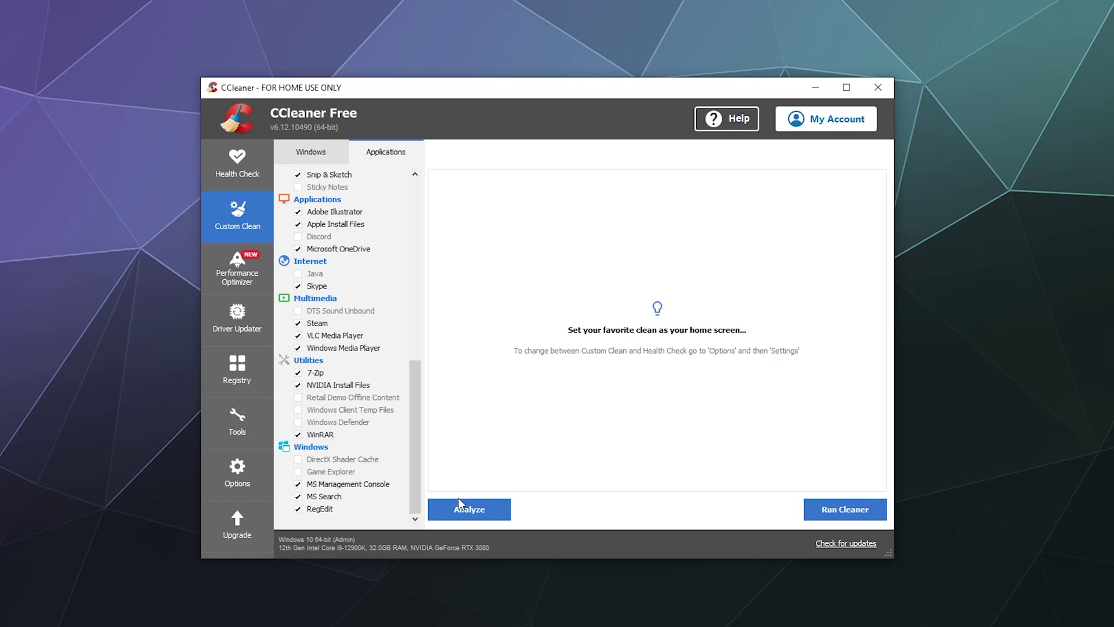
# Analyse the chosen items without closing OneDrive and inspect the Empty Recycle Bin entry
pyautogui.click(484, 513)
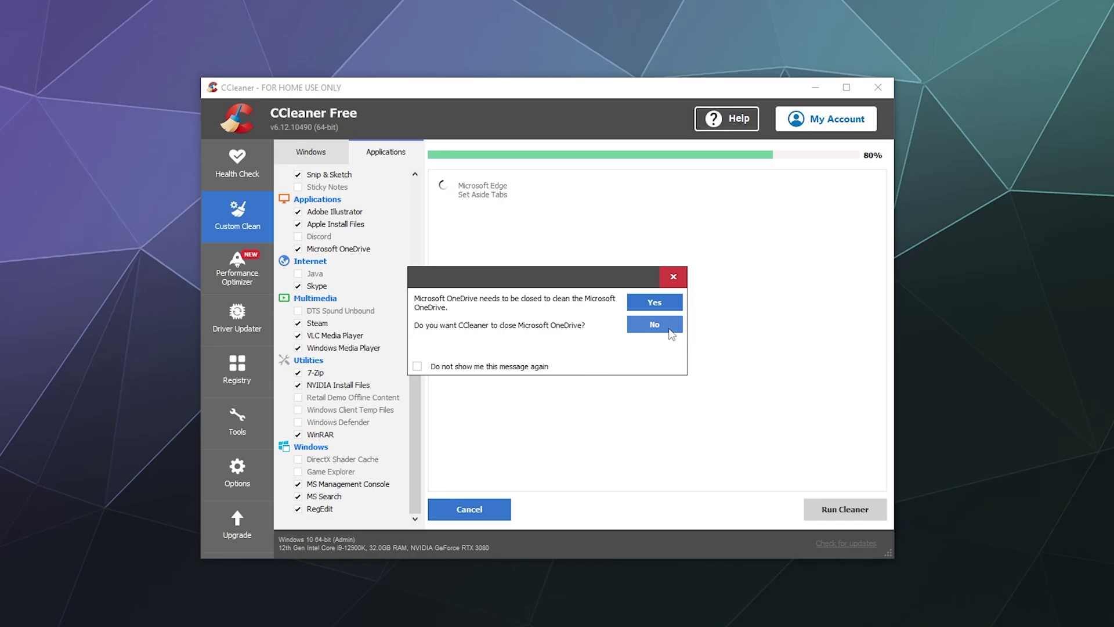
pyautogui.click(646, 327)
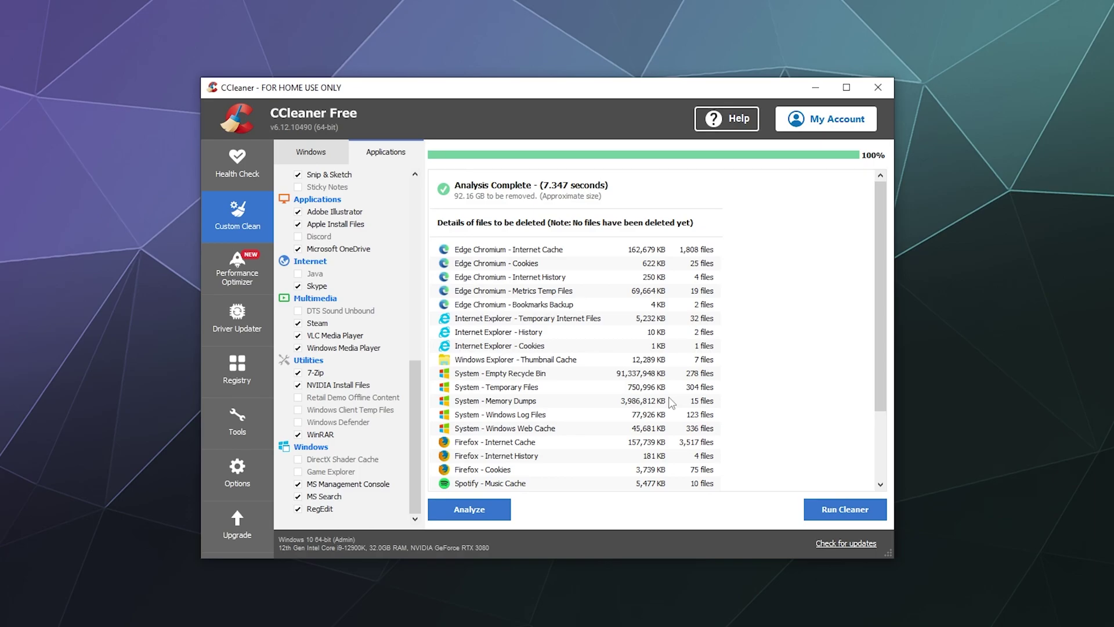
pyautogui.scroll(-3, 840, 358)
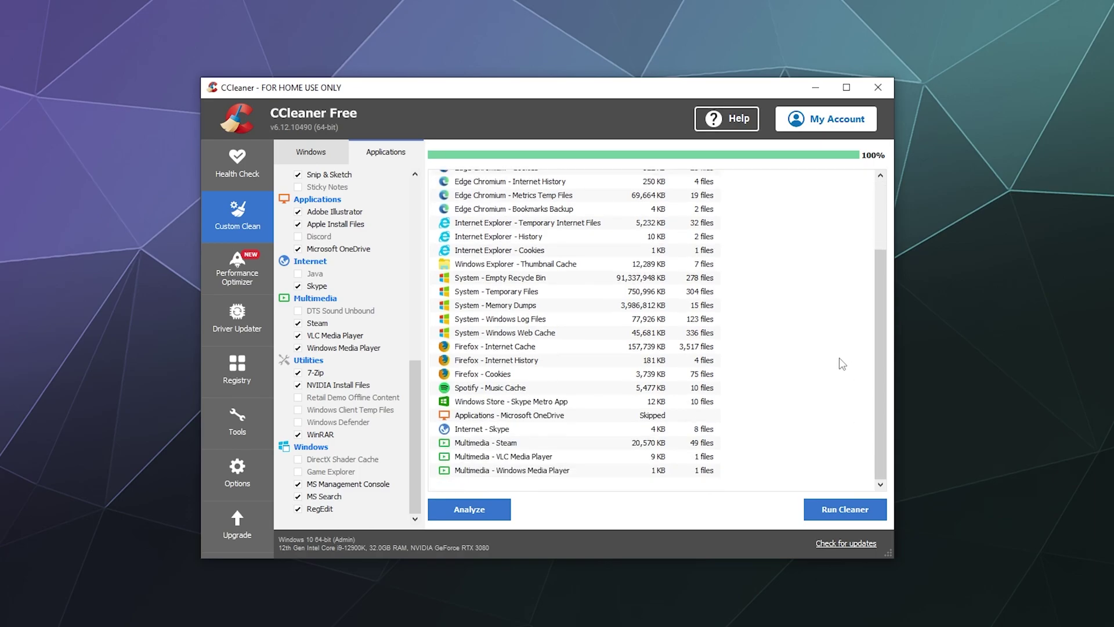
pyautogui.scroll(5, 839, 358)
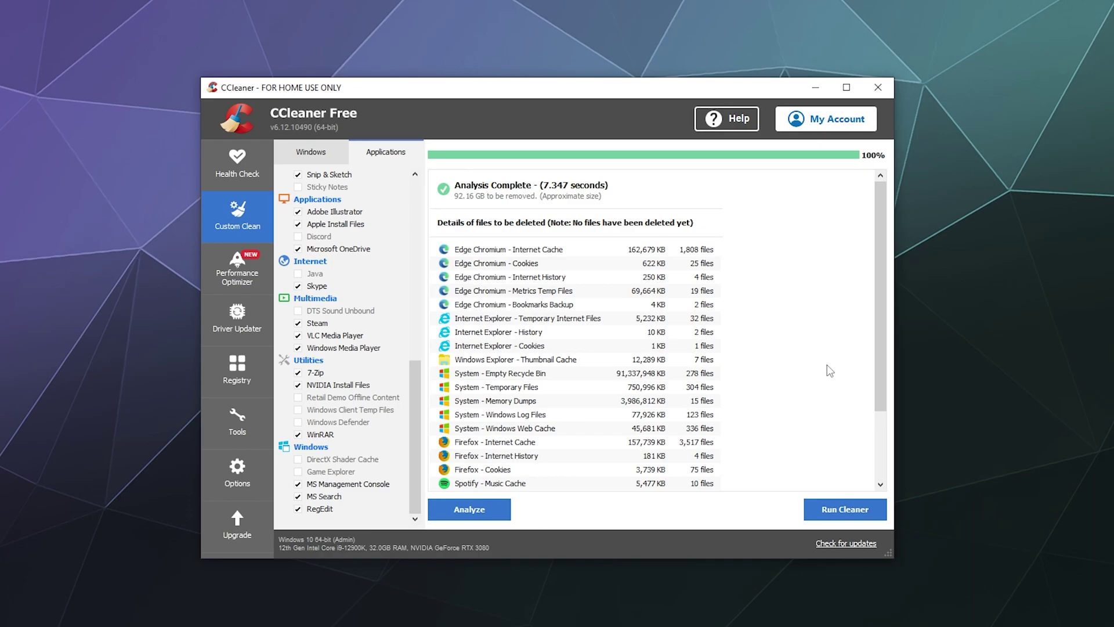
pyautogui.click(514, 373)
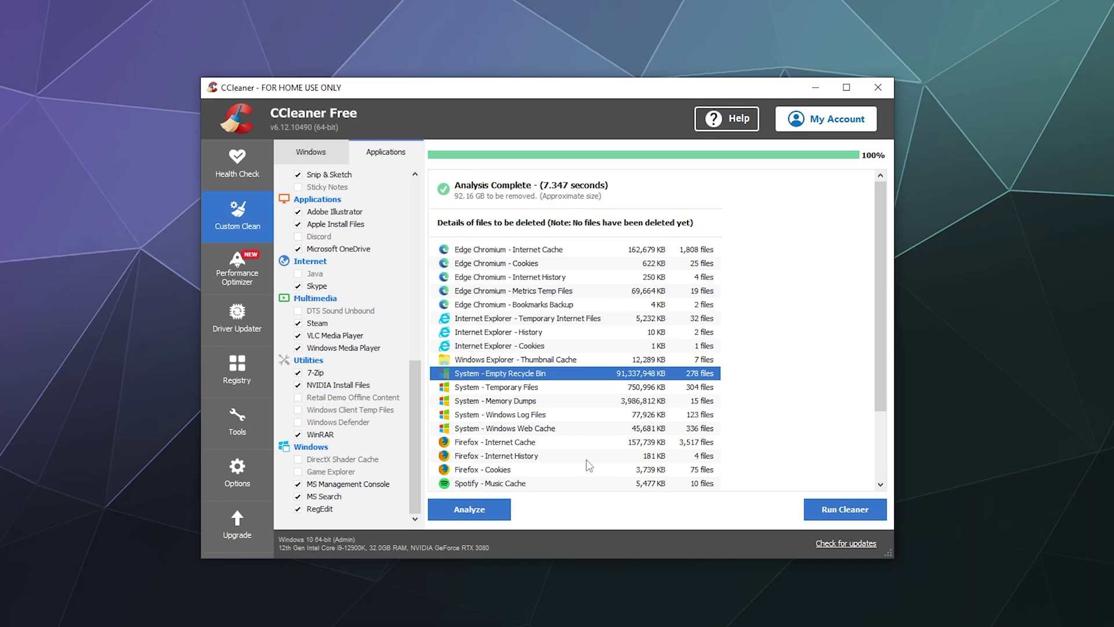
# Run the cleaner, confirm the deletion and allow OneDrive to close, removing 92.74 GB
pyautogui.click(824, 509)
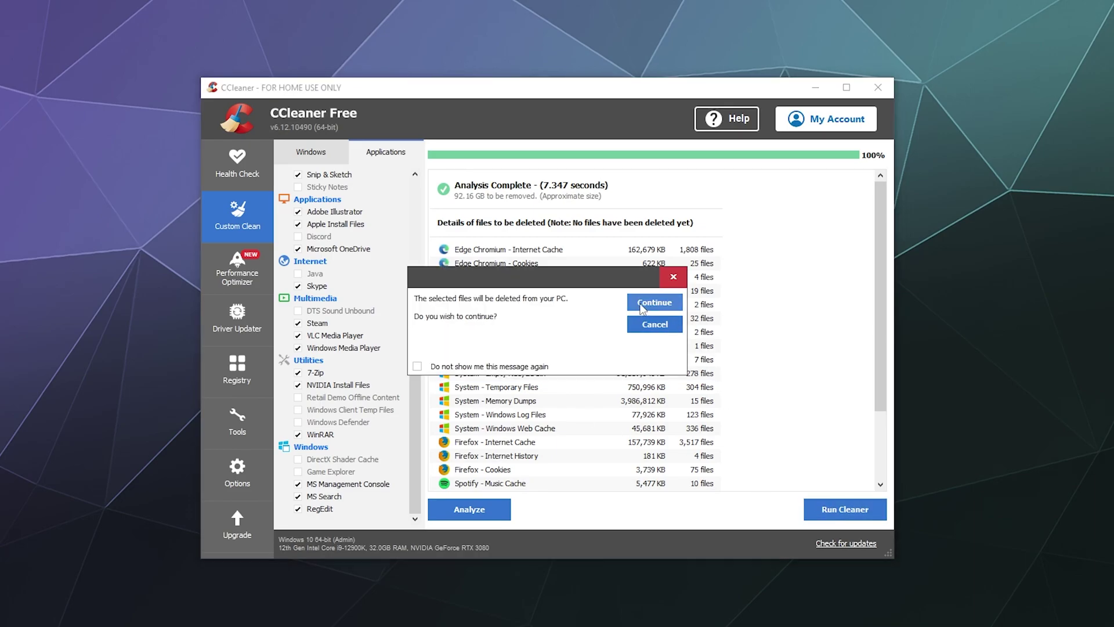
pyautogui.click(642, 305)
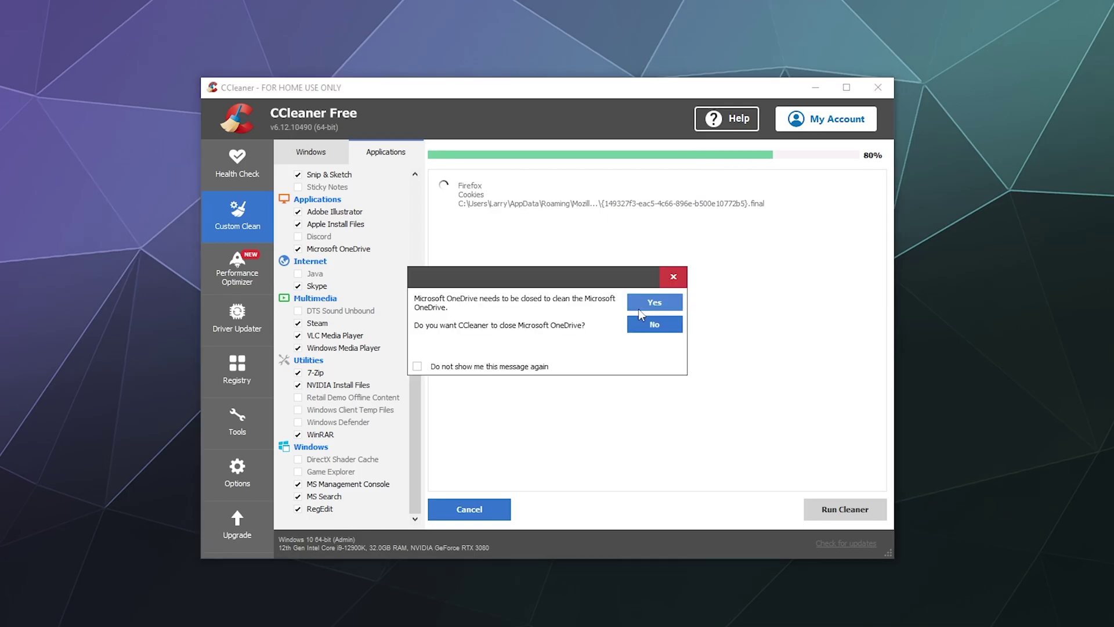
pyautogui.click(638, 308)
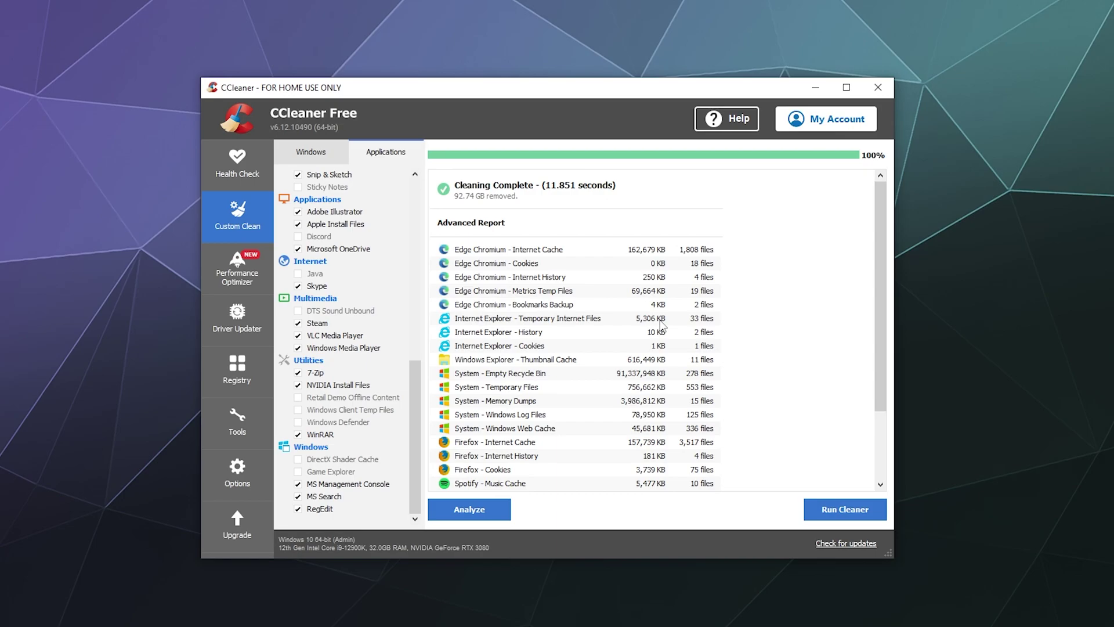
# Open Performance Optimizer, step through its introduction and scan, finding 35 slowing programs
pyautogui.click(230, 279)
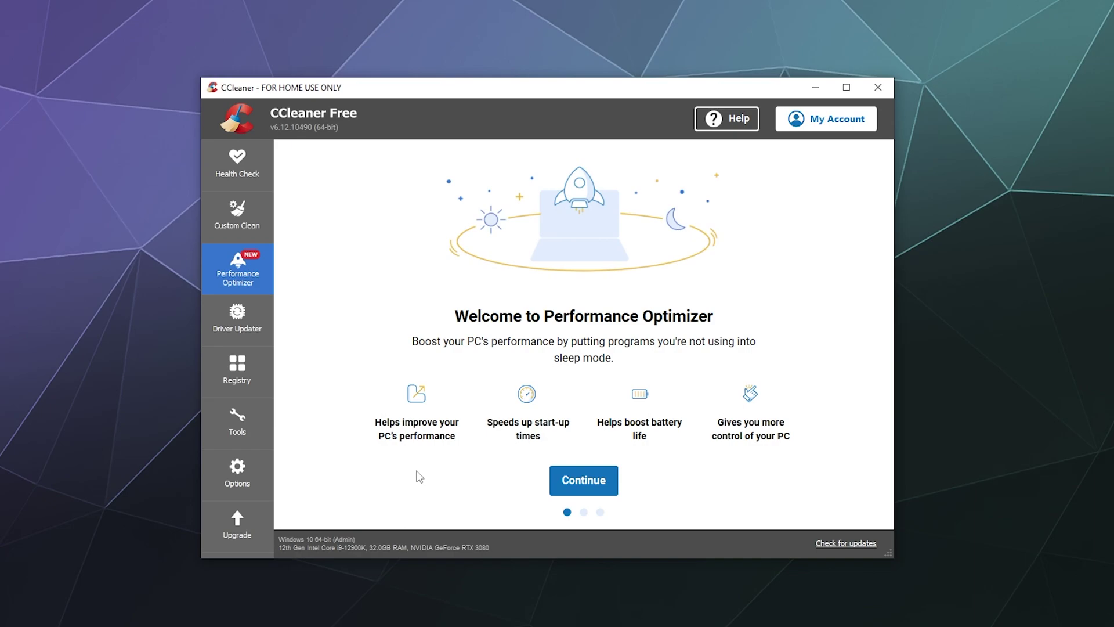
pyautogui.click(578, 484)
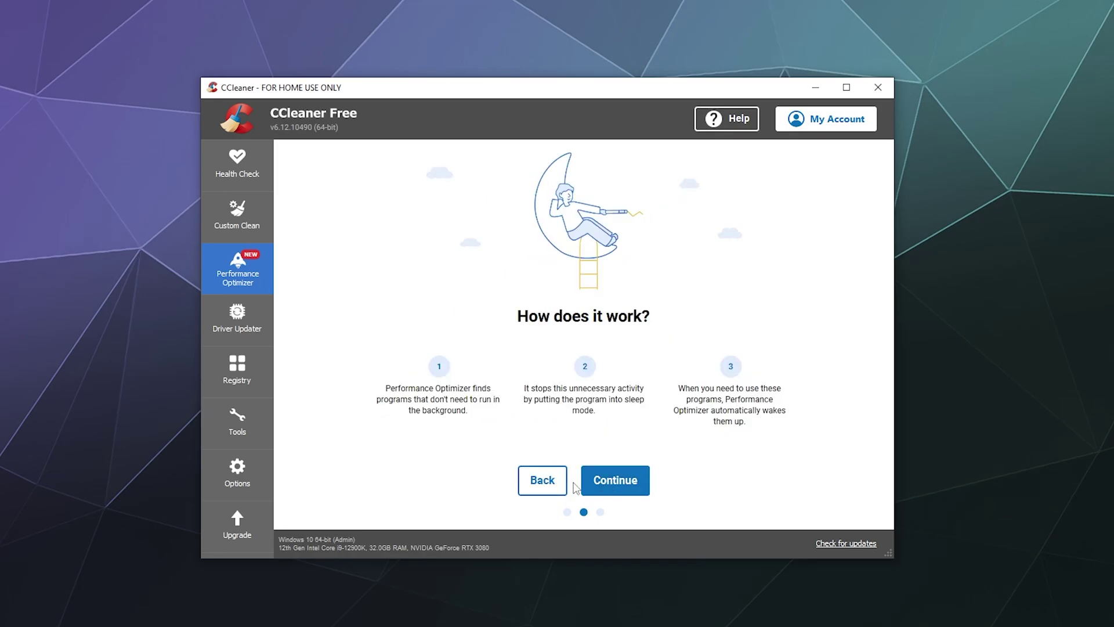
pyautogui.click(609, 495)
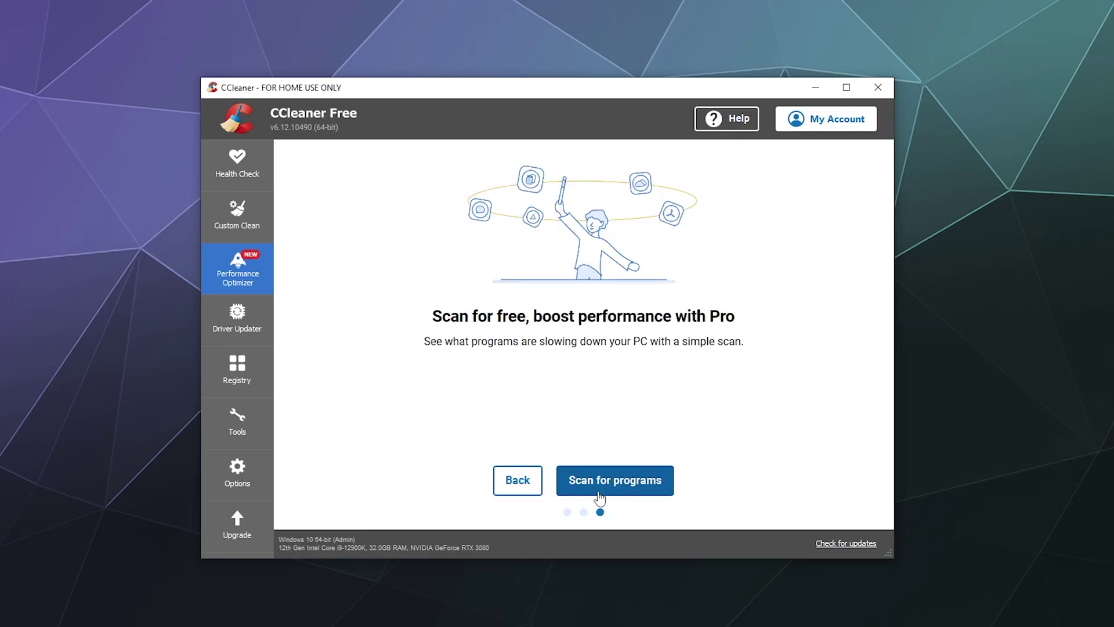
pyautogui.click(660, 491)
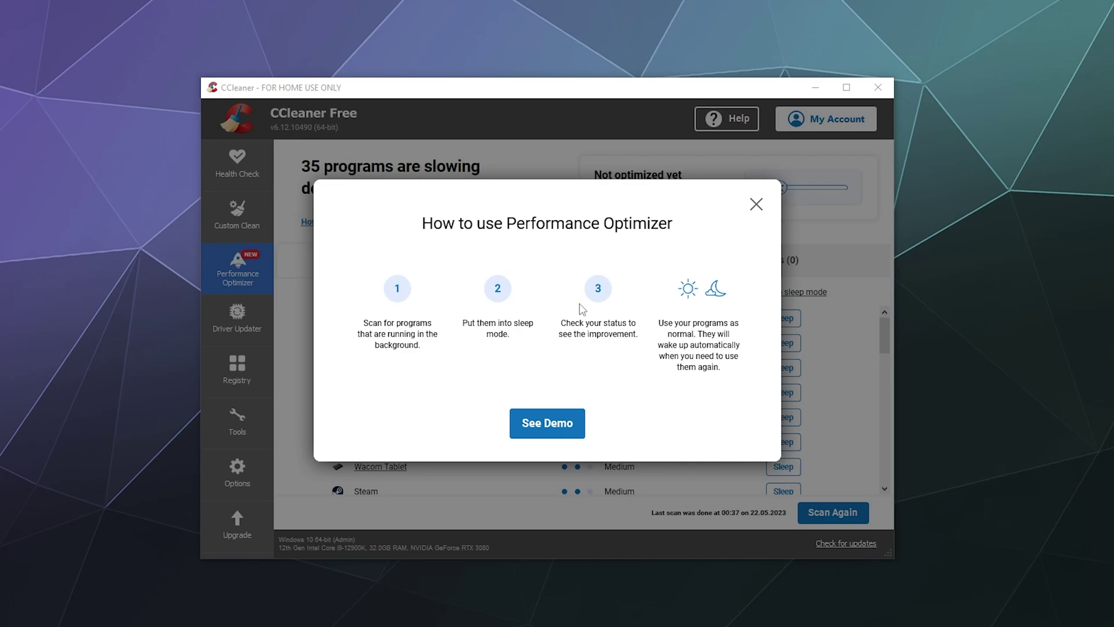
# Close the how-to guide and scroll through the 35 active programs
pyautogui.click(760, 208)
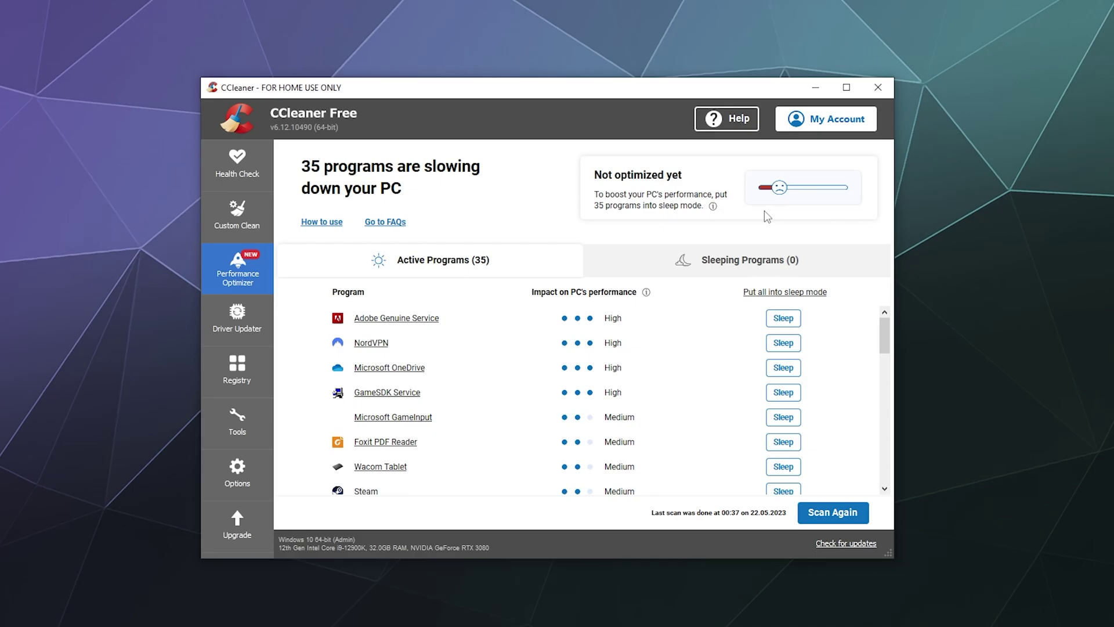
pyautogui.scroll(-5, 509, 412)
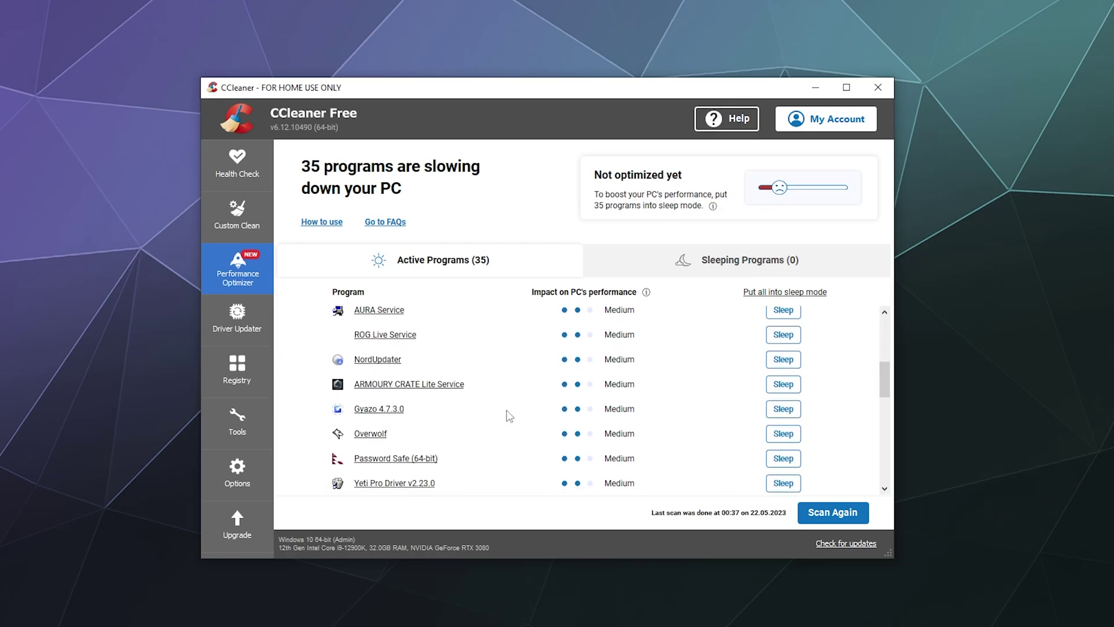
pyautogui.scroll(-1, 509, 416)
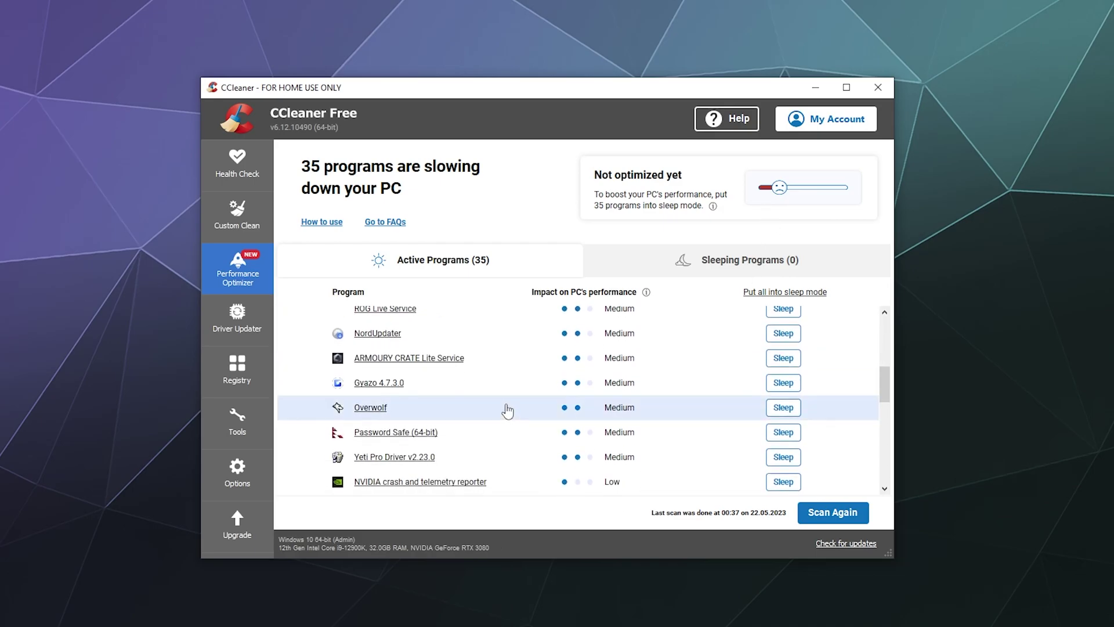
pyautogui.scroll(3, 508, 411)
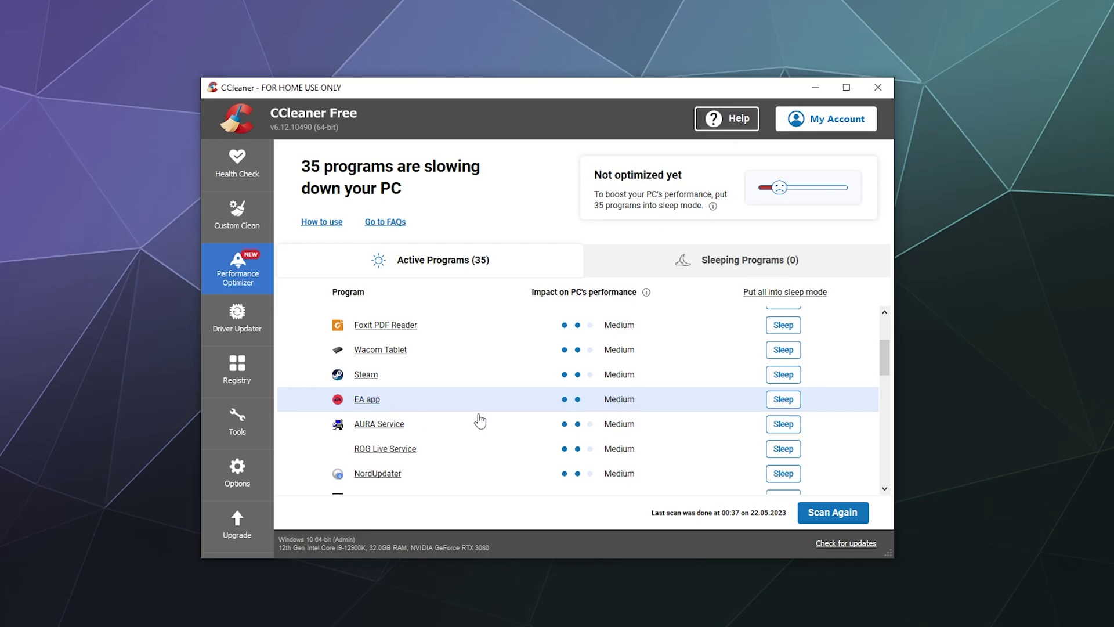
pyautogui.scroll(3, 477, 459)
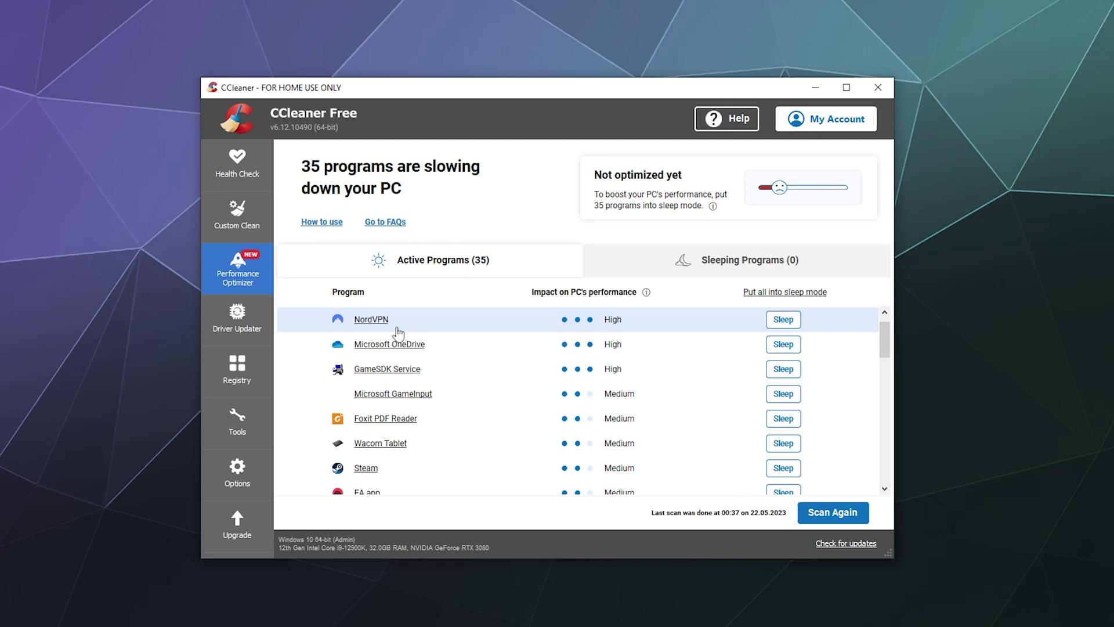
# View Microsoft OneDrive's details, close them, and scroll through the rest of the list
pyautogui.click(451, 356)
pyautogui.click(768, 233)
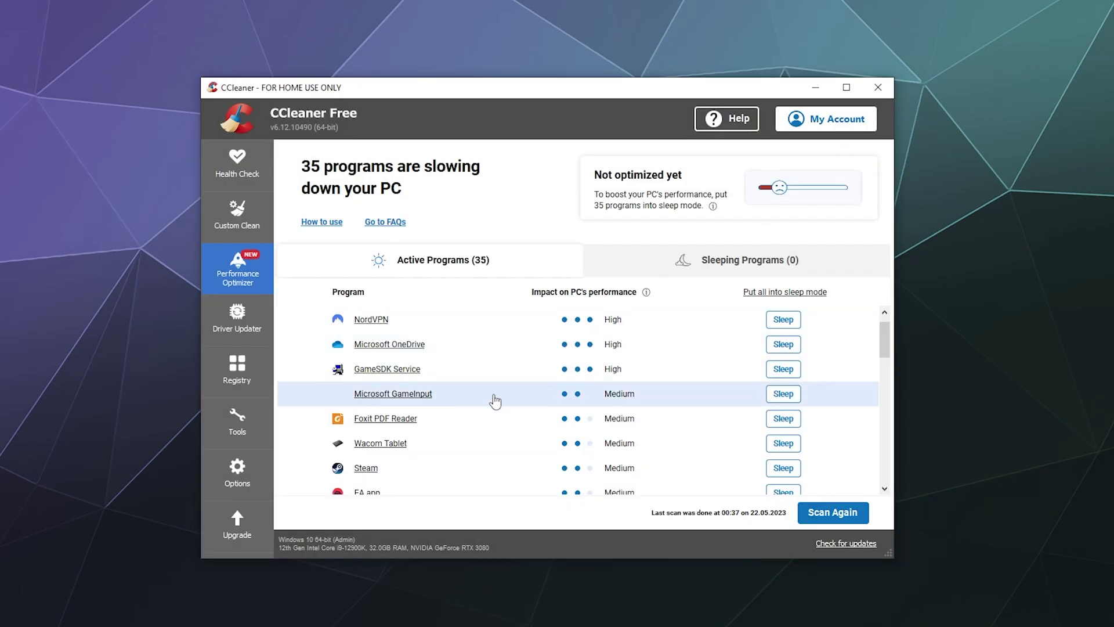
pyautogui.scroll(-3, 492, 400)
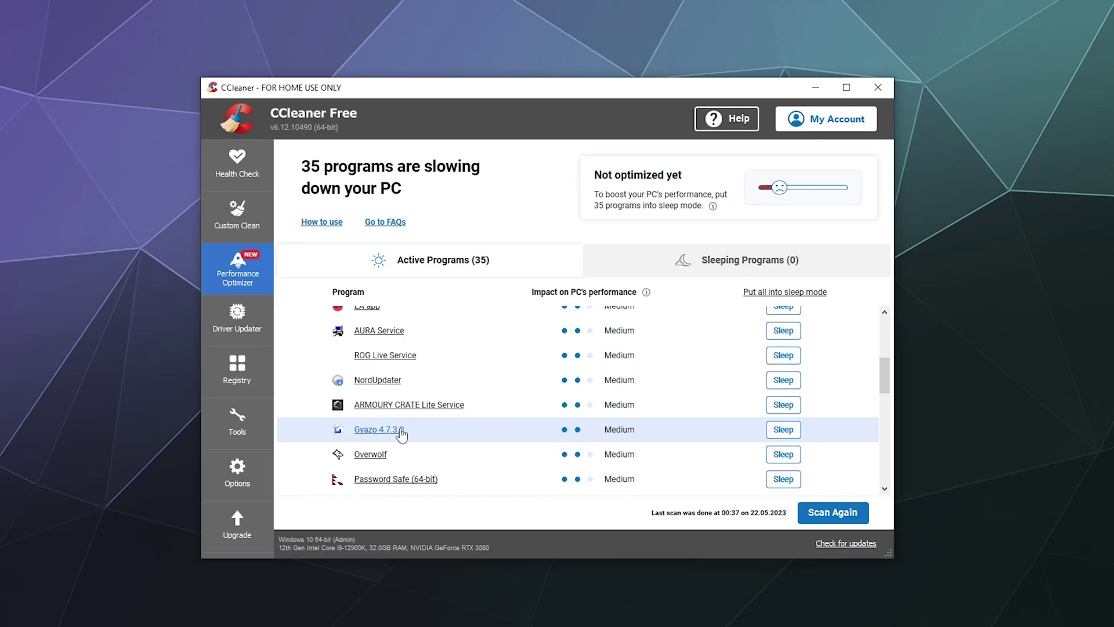
pyautogui.scroll(-2, 406, 441)
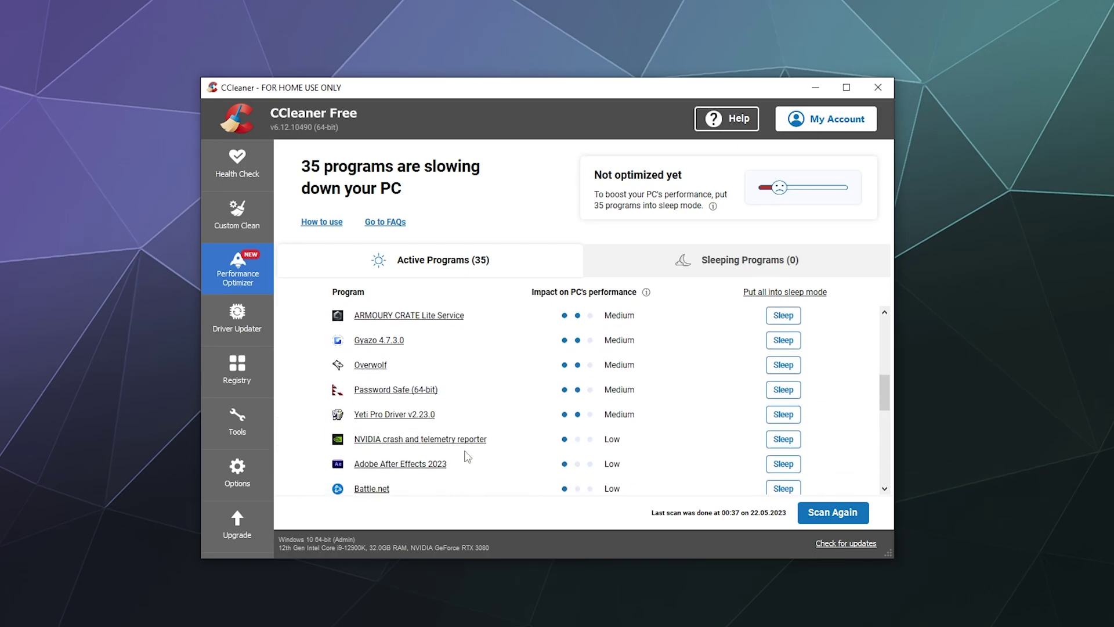
pyautogui.scroll(-1, 465, 460)
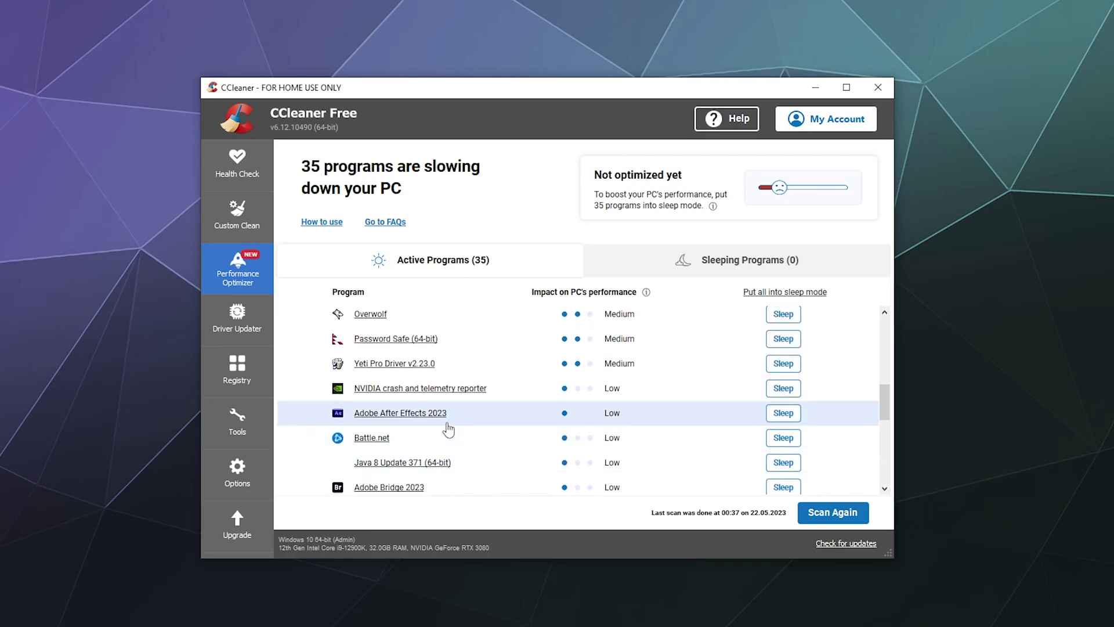
pyautogui.scroll(-3, 449, 430)
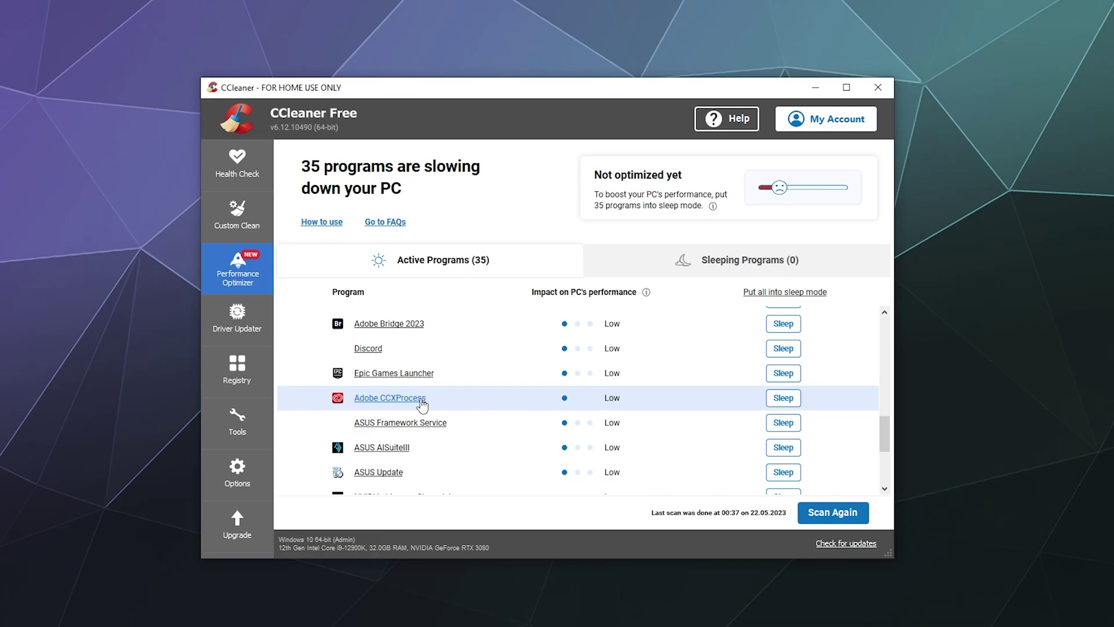
pyautogui.scroll(4, 426, 441)
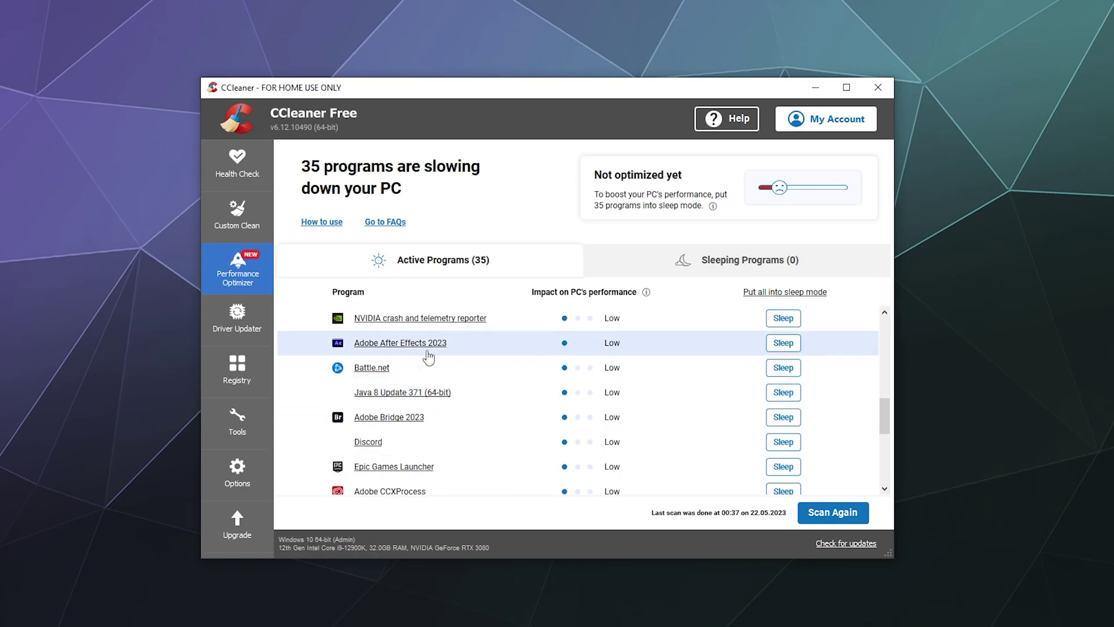
pyautogui.scroll(6, 426, 466)
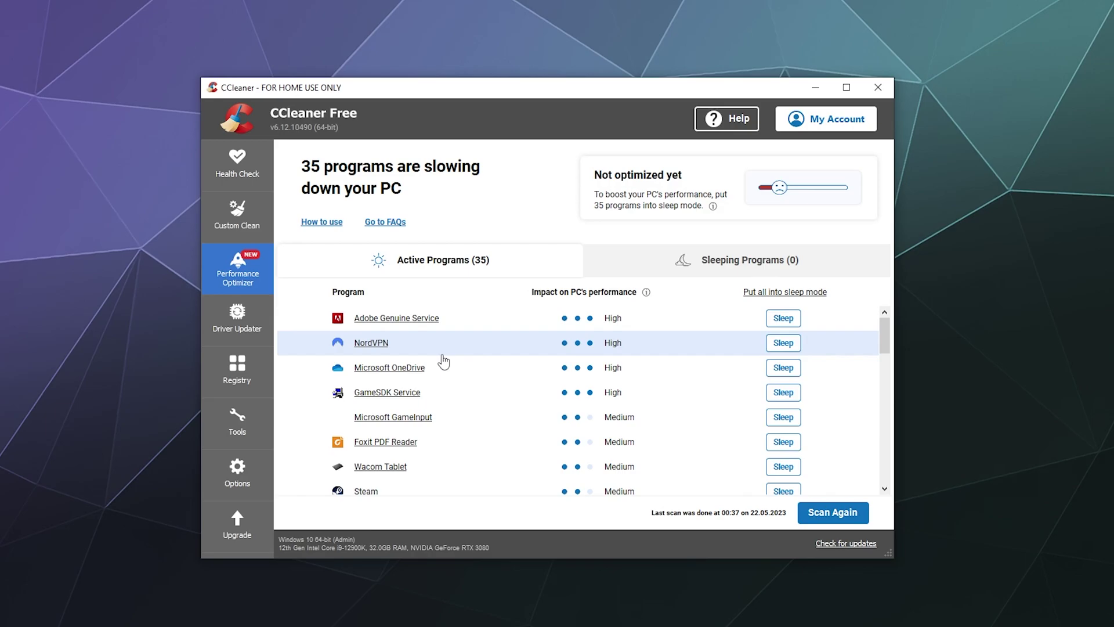
# Open Driver Updater, go through its intro pages and scan, finding 11 driver updates
pyautogui.click(235, 327)
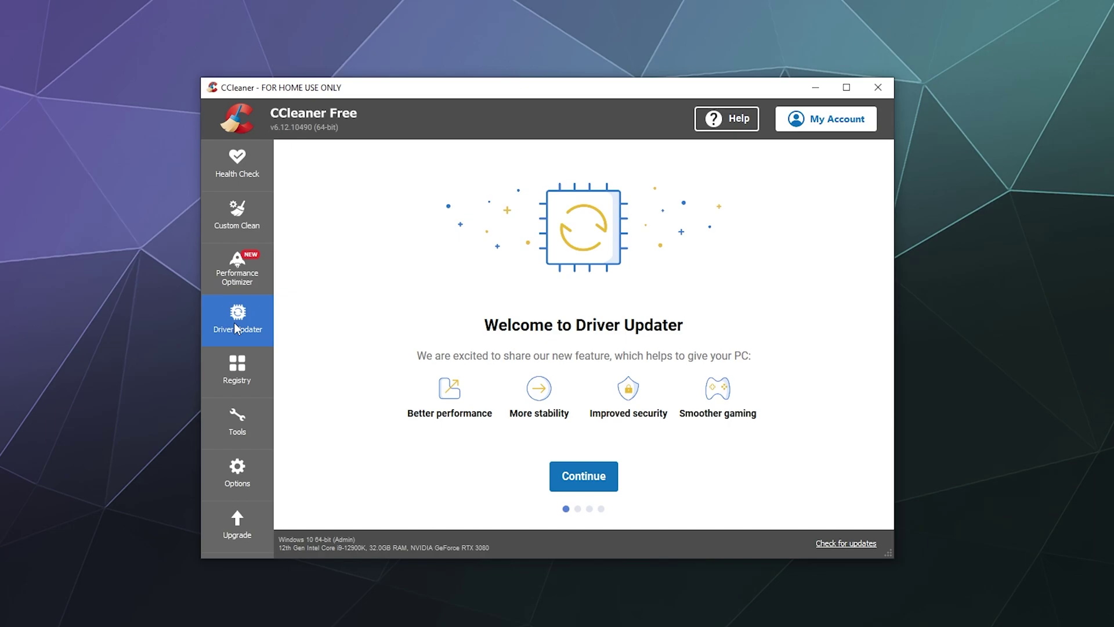
pyautogui.click(613, 486)
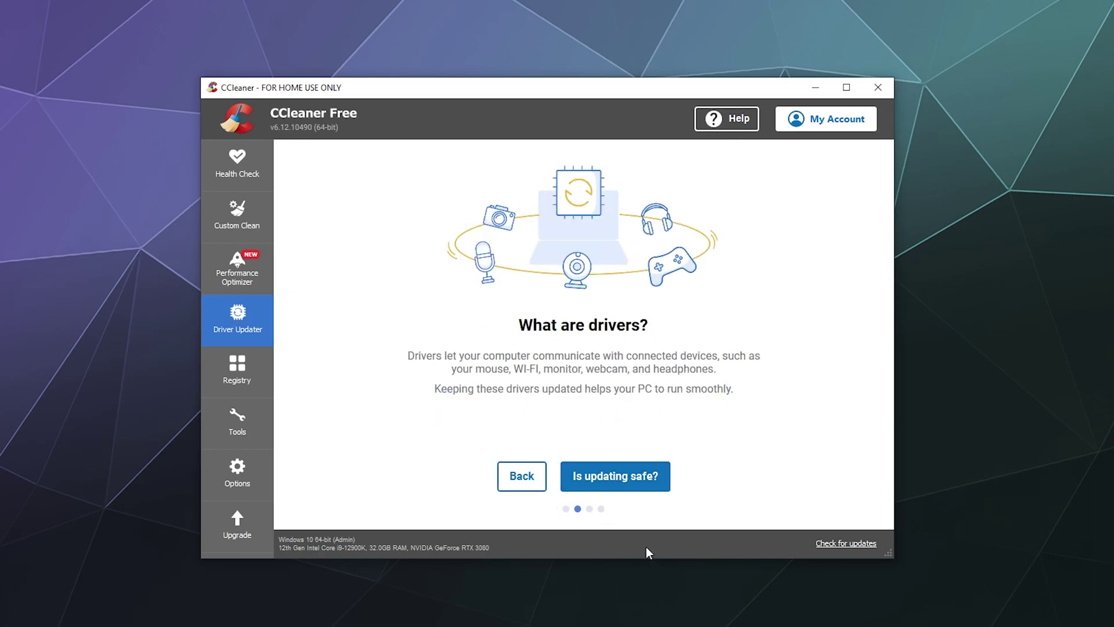
pyautogui.click(592, 485)
pyautogui.click(592, 485)
pyautogui.click(592, 481)
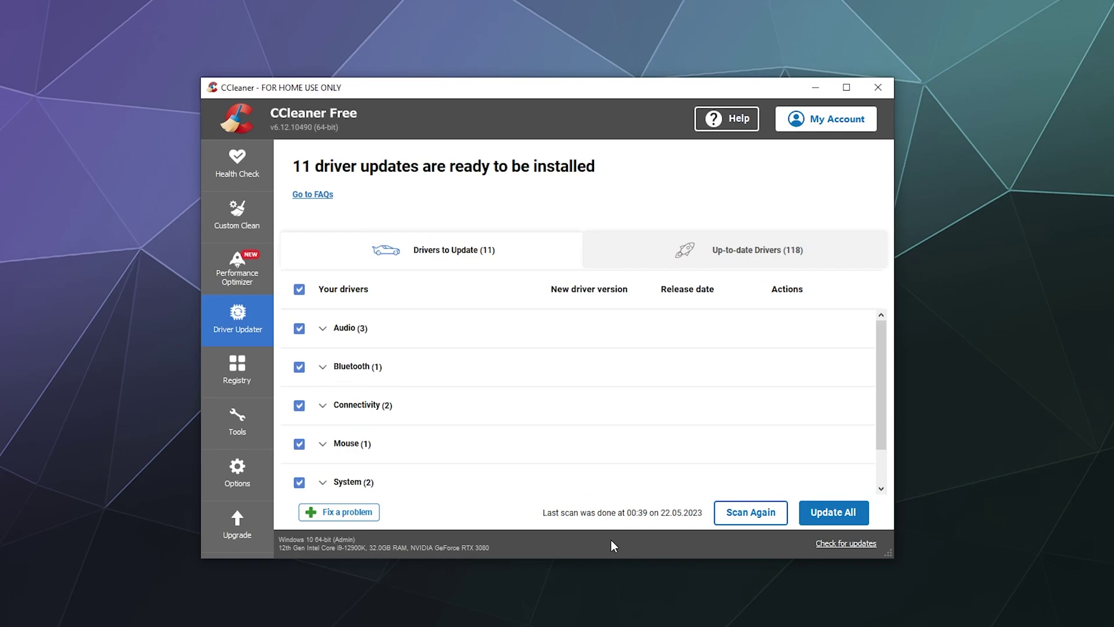
# Expand the Audio, Bluetooth and Connectivity groups in the driver update list
pyautogui.click(322, 329)
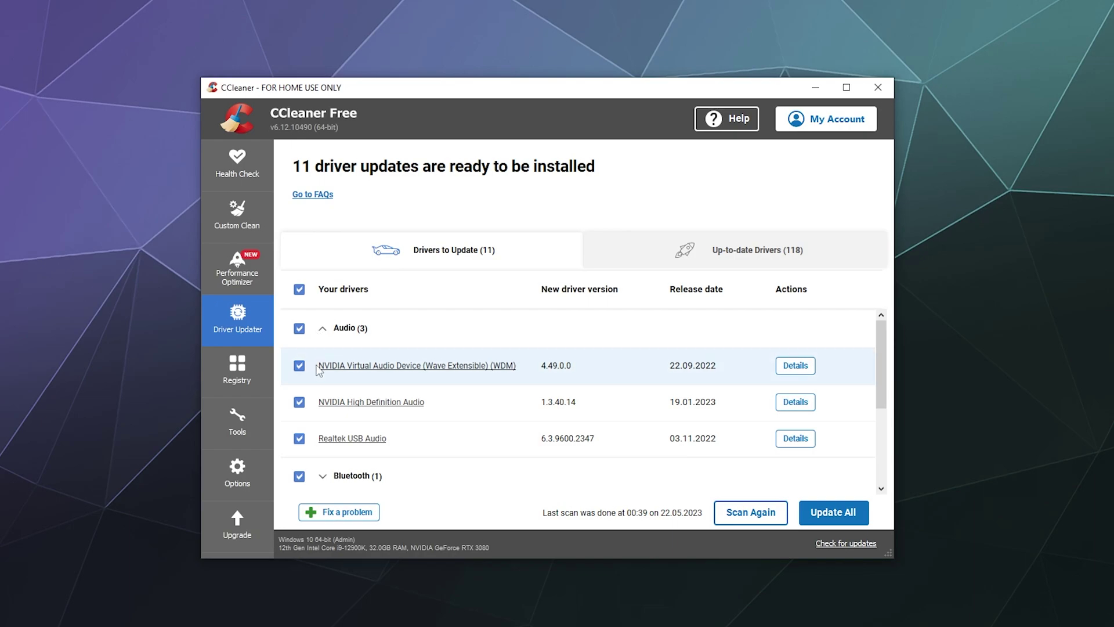
pyautogui.scroll(-3, 375, 378)
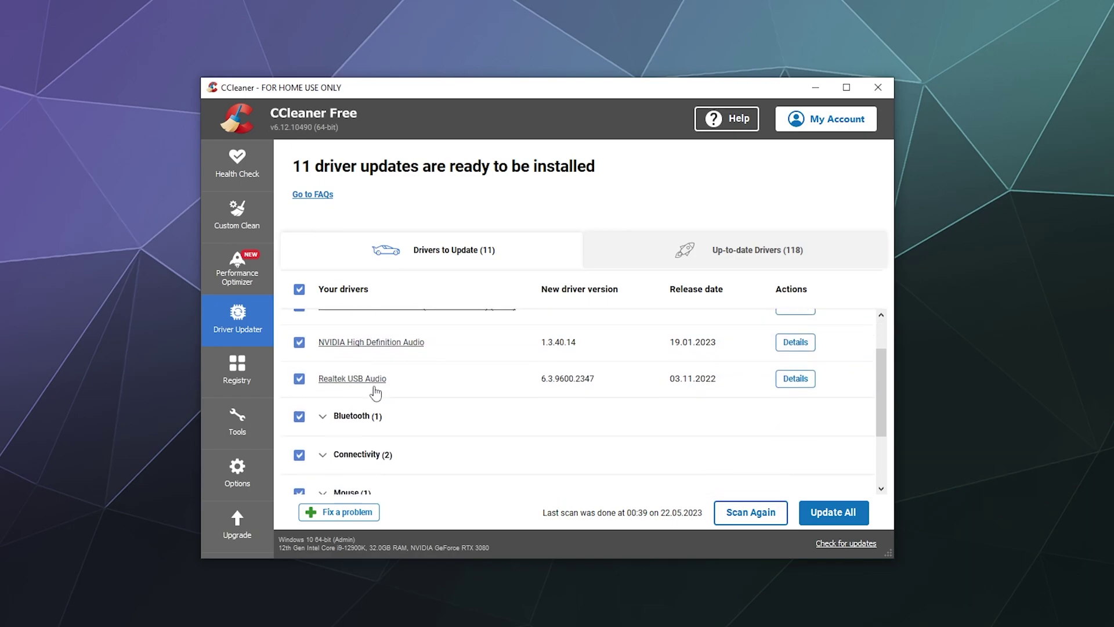
pyautogui.click(336, 377)
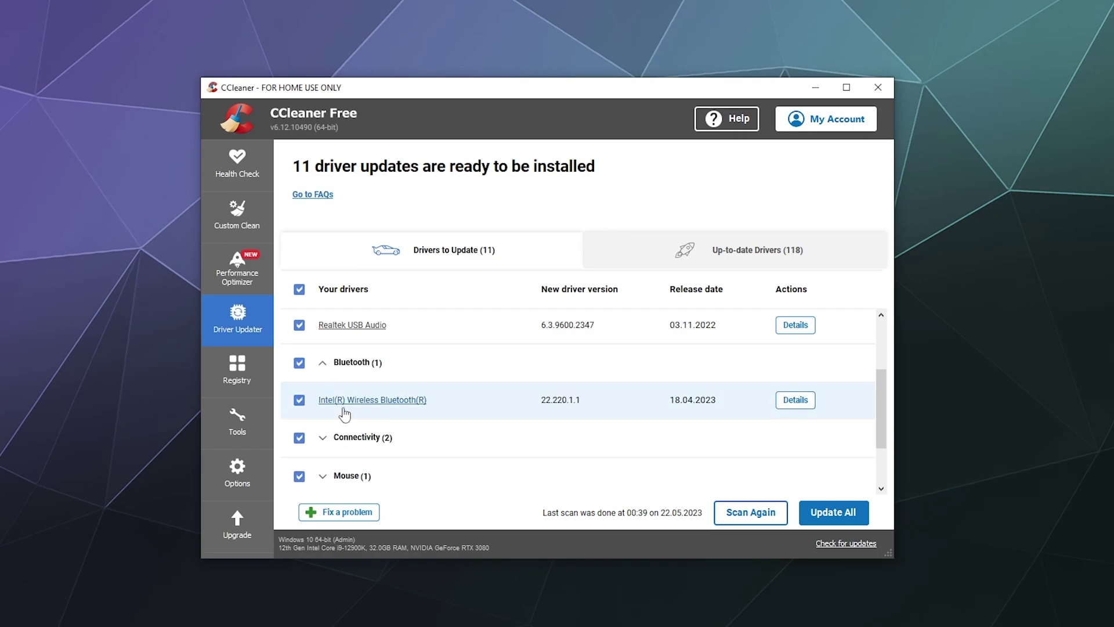
pyautogui.click(332, 441)
pyautogui.scroll(-1, 363, 444)
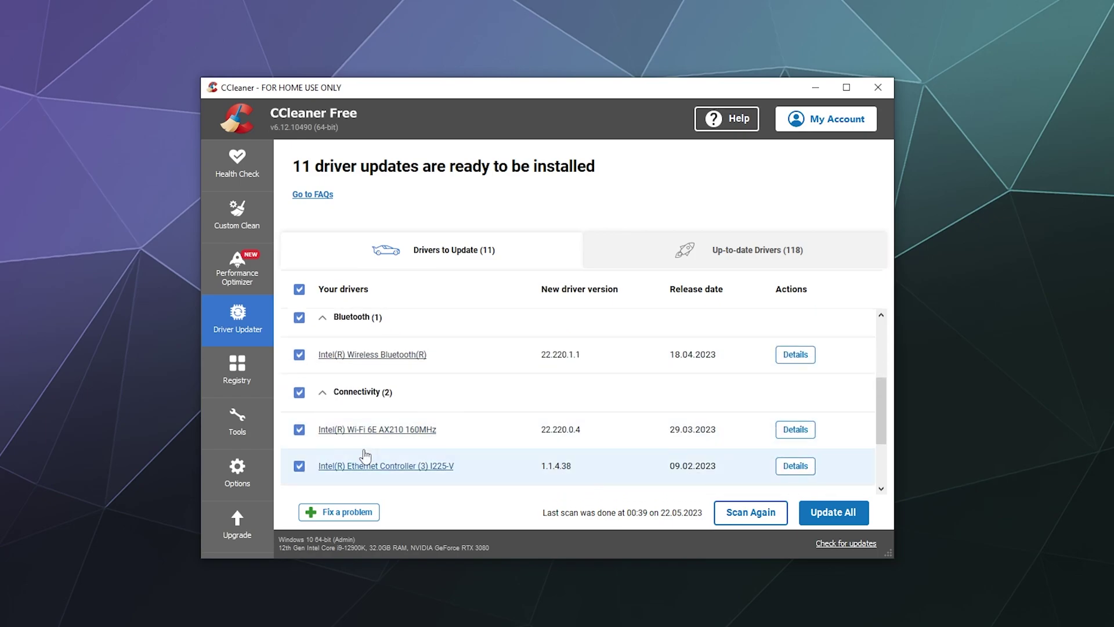
pyautogui.scroll(-3, 365, 446)
# Expand the System and USB driver groups and scroll through the pending updates
pyautogui.click(356, 436)
pyautogui.scroll(-2, 356, 433)
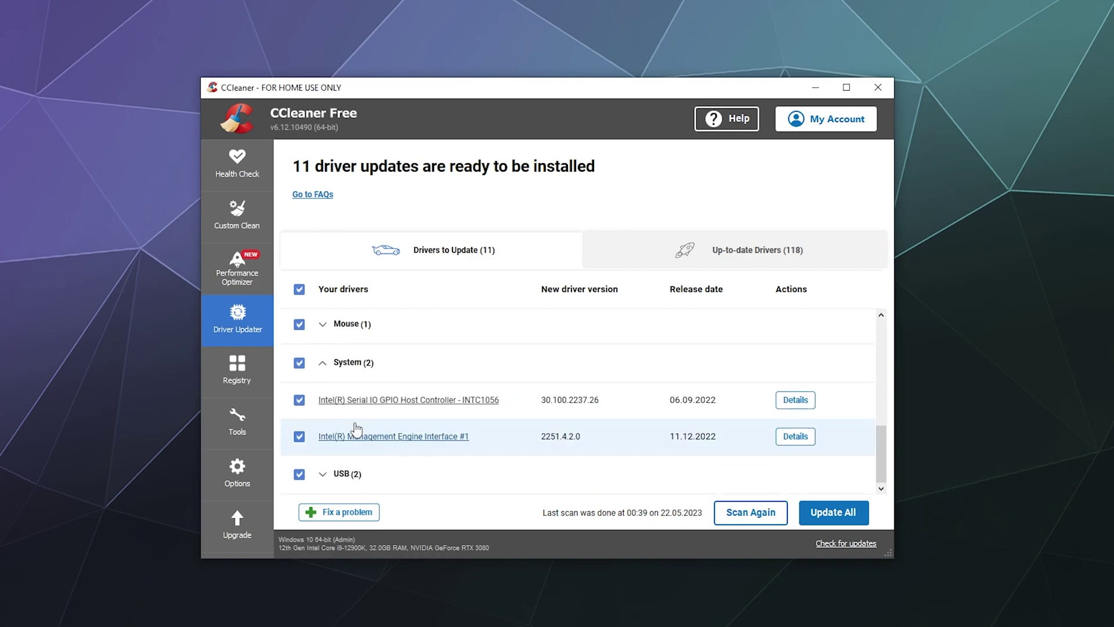
pyautogui.click(351, 474)
pyautogui.scroll(-2, 366, 476)
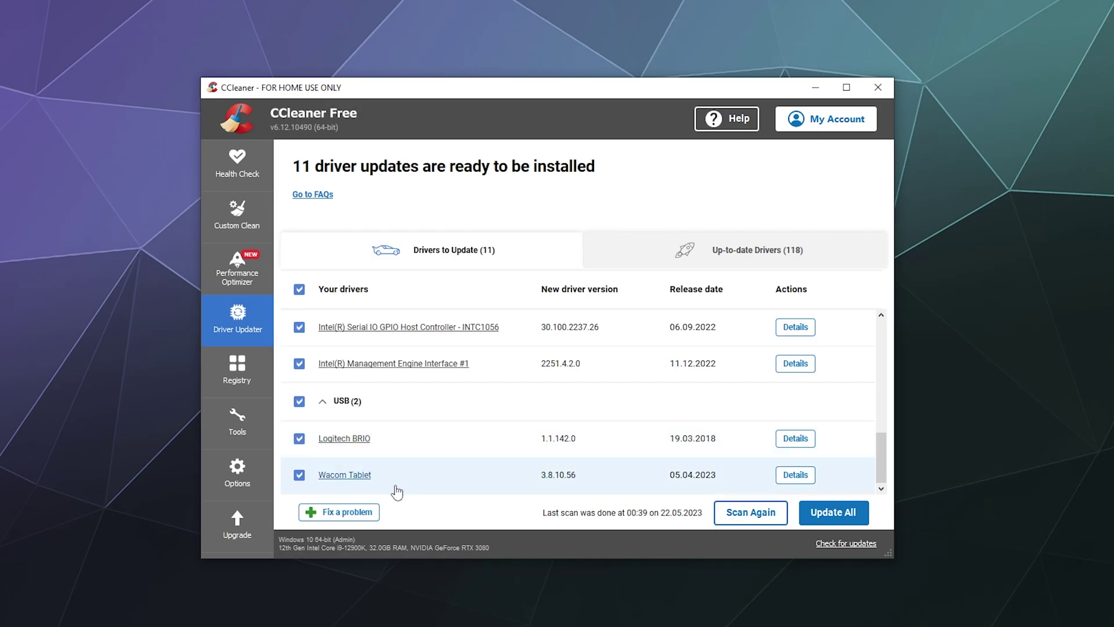
pyautogui.scroll(10, 441, 462)
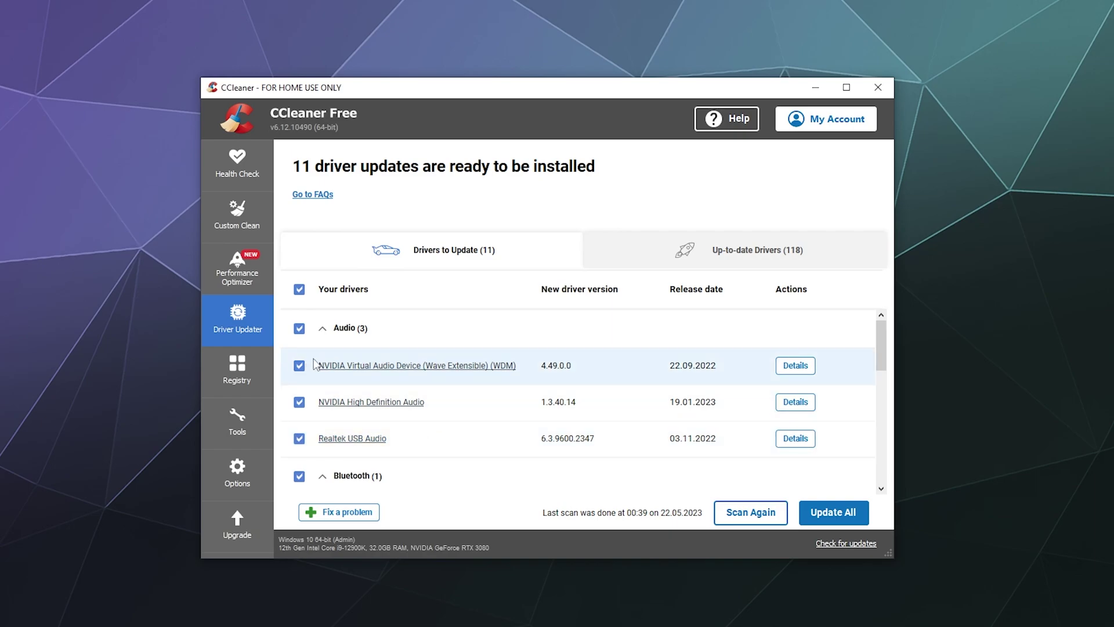
pyautogui.scroll(-3, 460, 392)
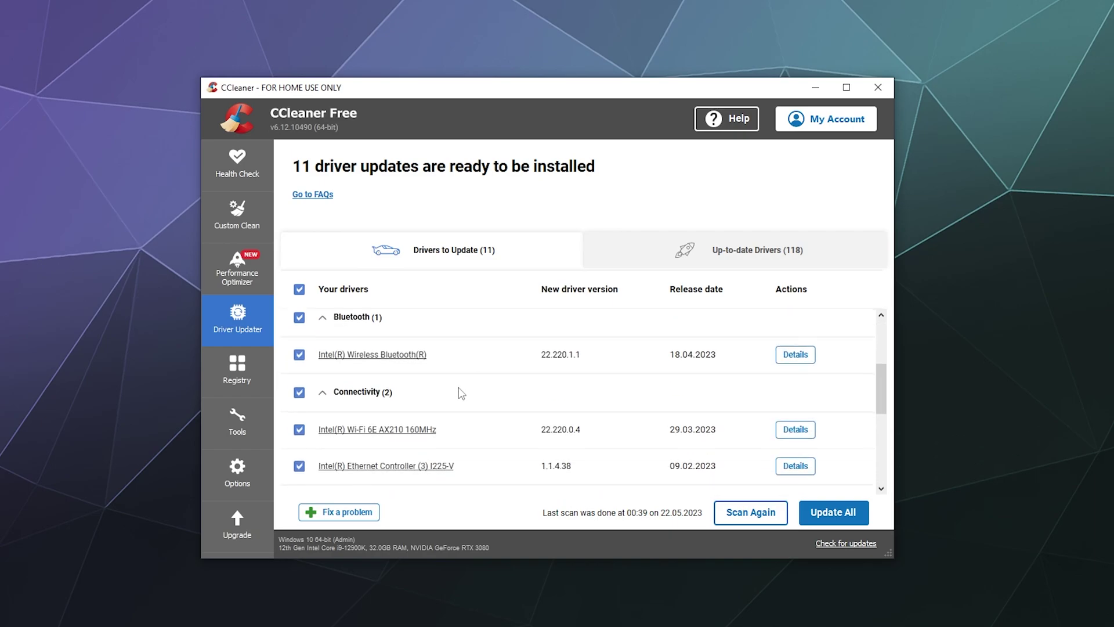
pyautogui.scroll(3, 460, 395)
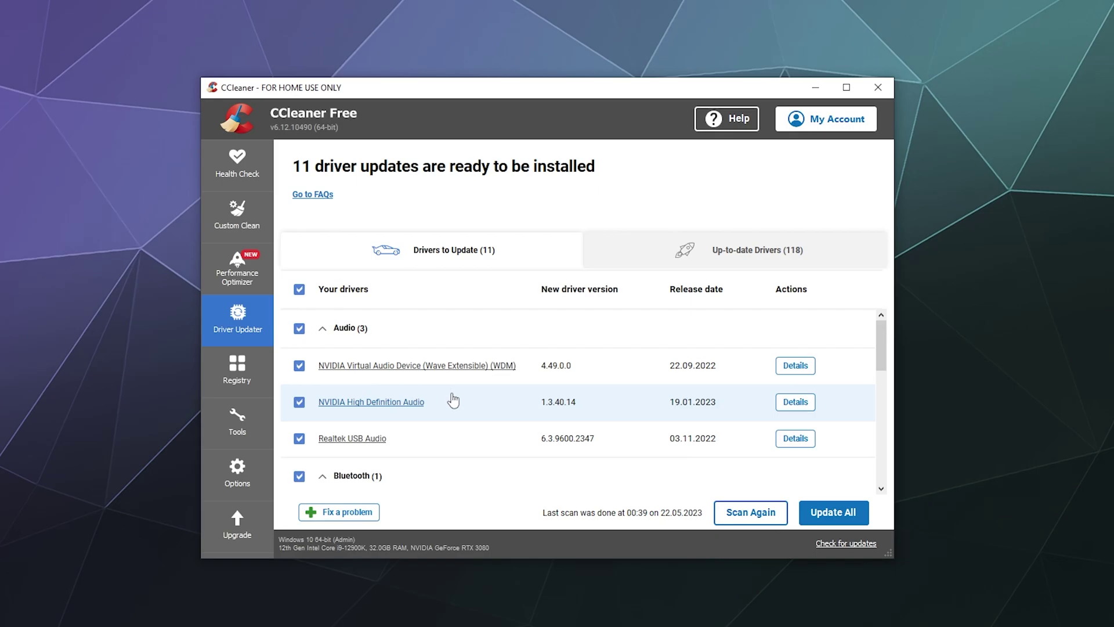
pyautogui.scroll(-3, 453, 400)
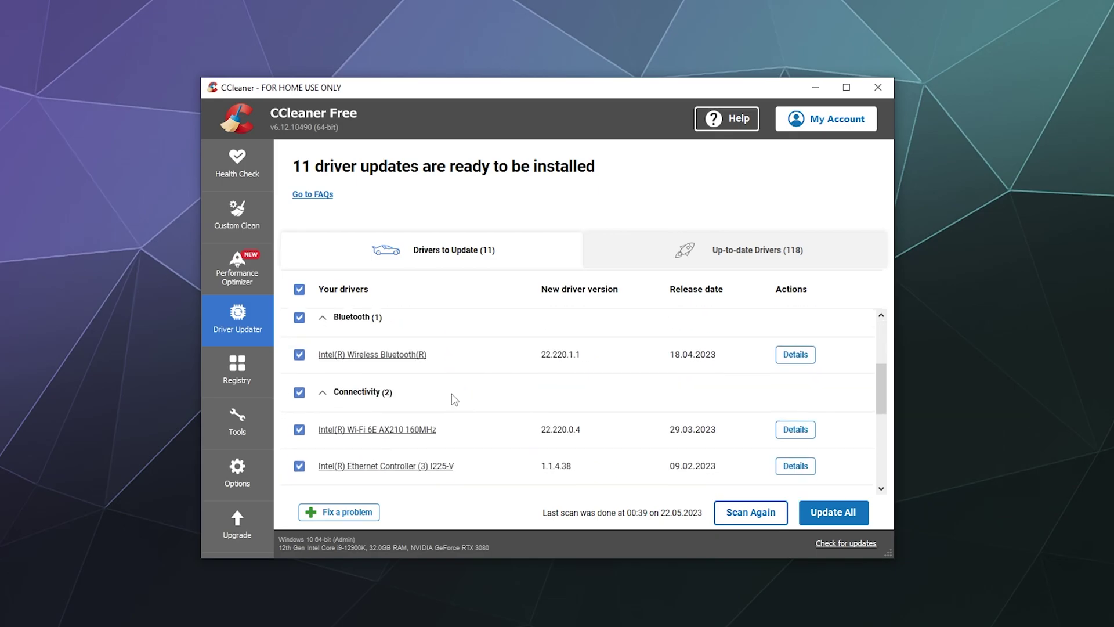
pyautogui.click(836, 523)
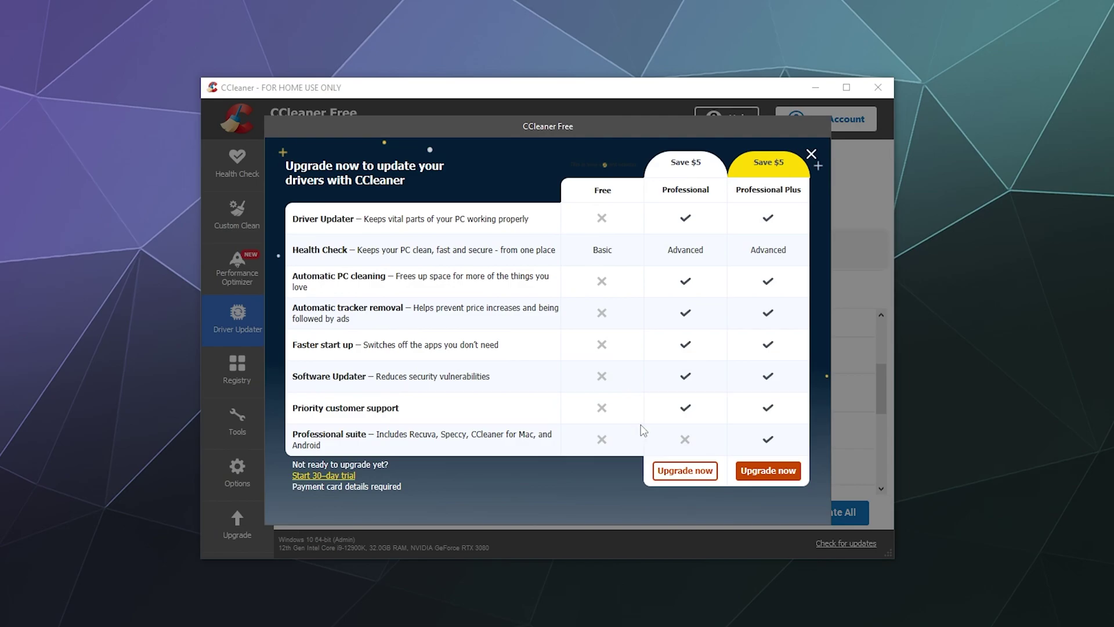
pyautogui.click(812, 155)
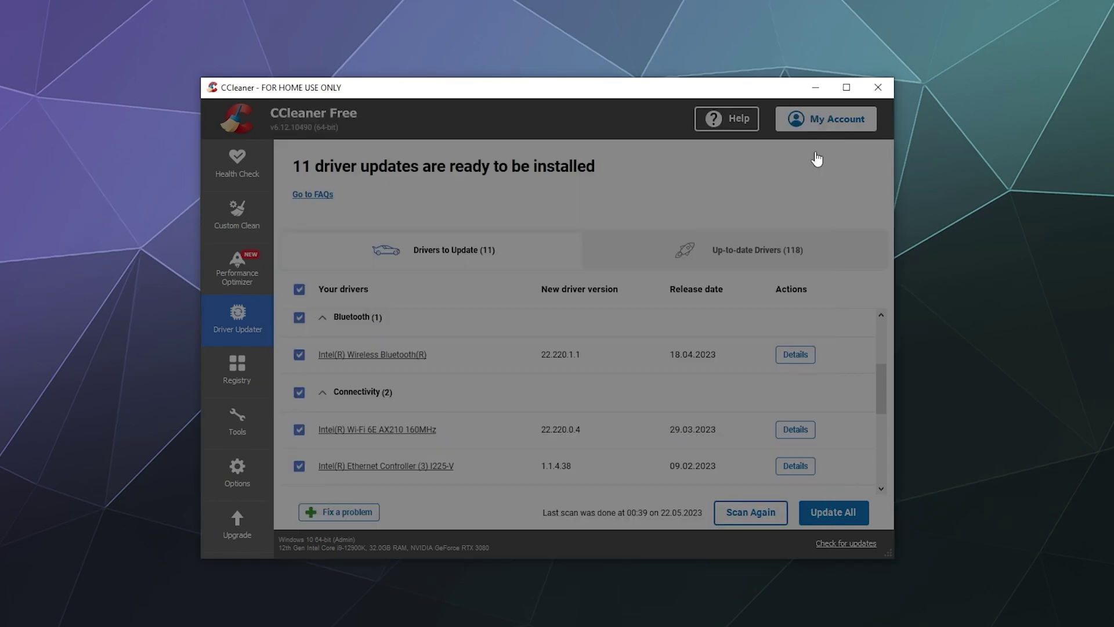
pyautogui.scroll(3, 711, 366)
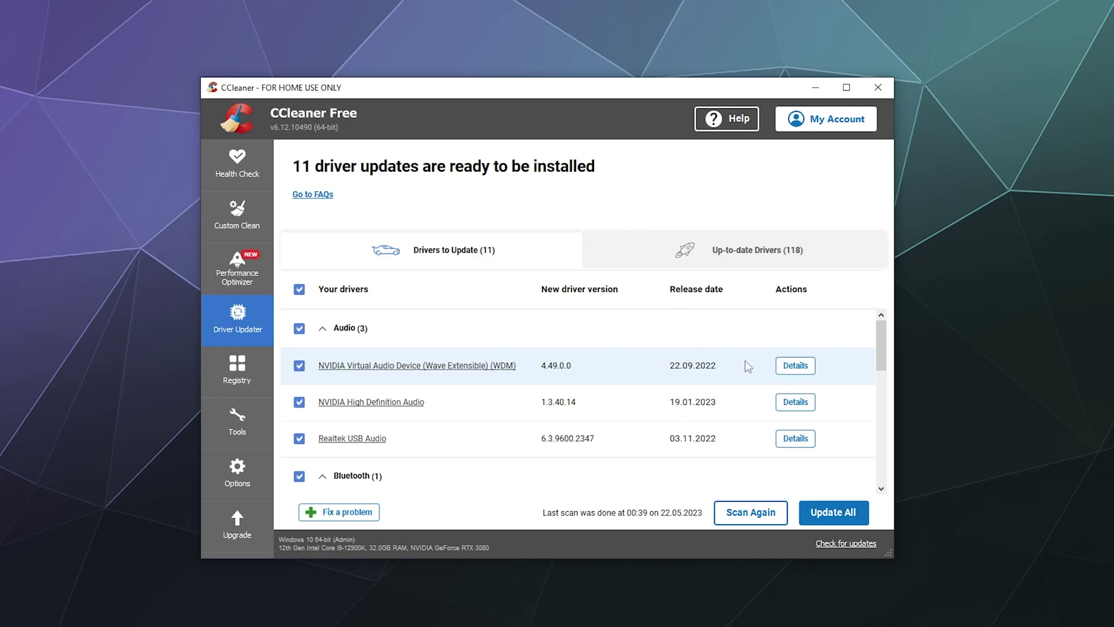
pyautogui.scroll(-5, 745, 361)
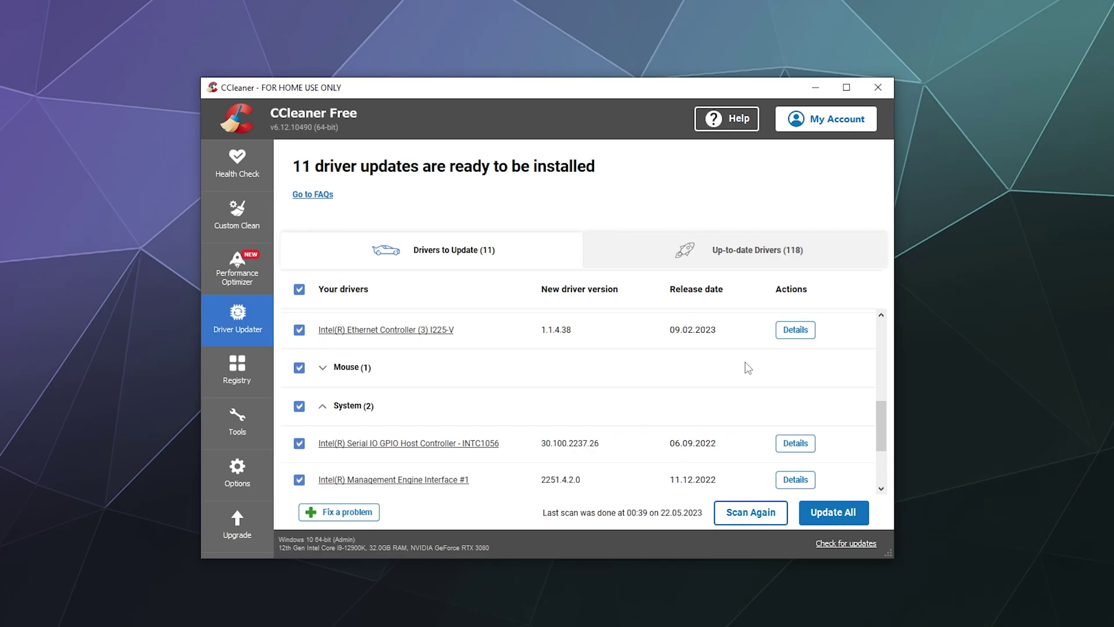
# Run a Registry cleaner scan, which finds 550 issues, mostly Missing Shared DLLs
pyautogui.click(240, 370)
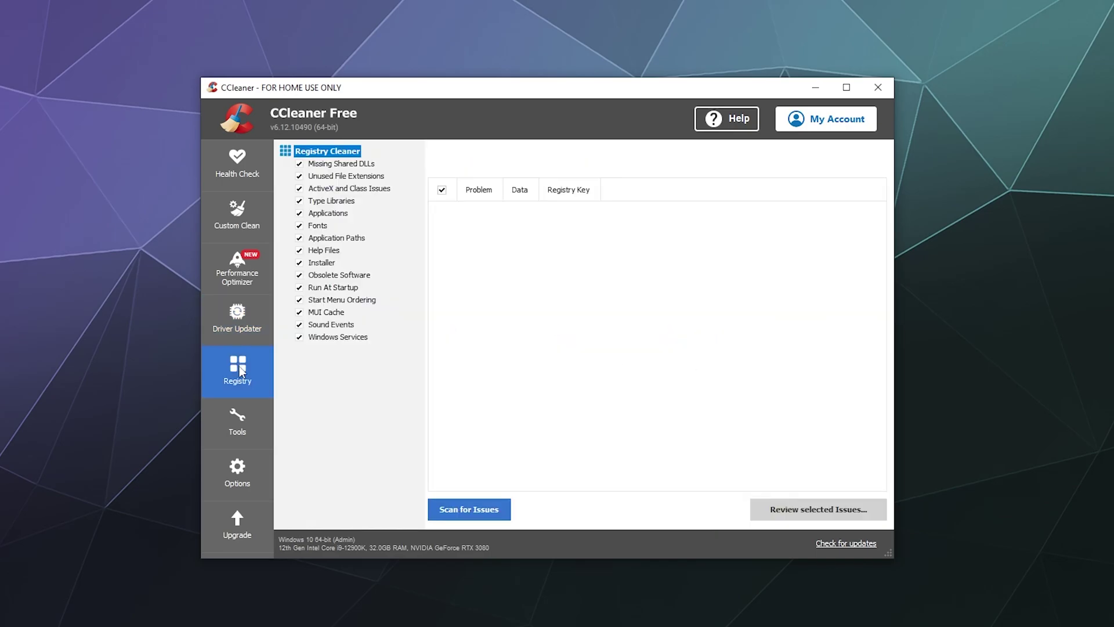
pyautogui.click(497, 514)
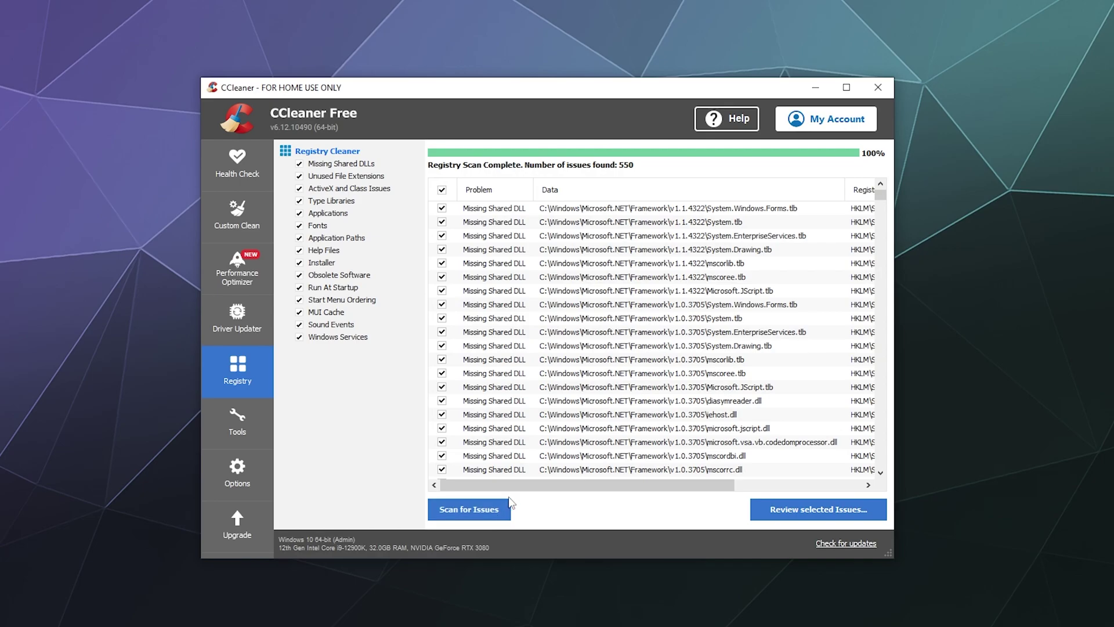
# Fix all 550 selected registry issues without backing up the registry
pyautogui.click(778, 519)
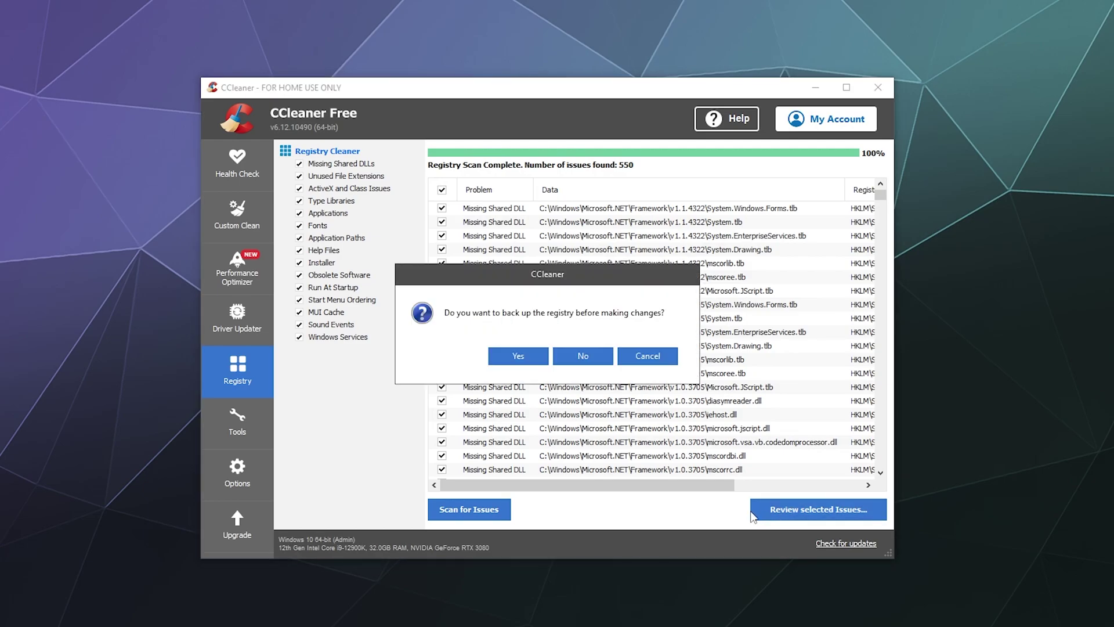
pyautogui.click(584, 359)
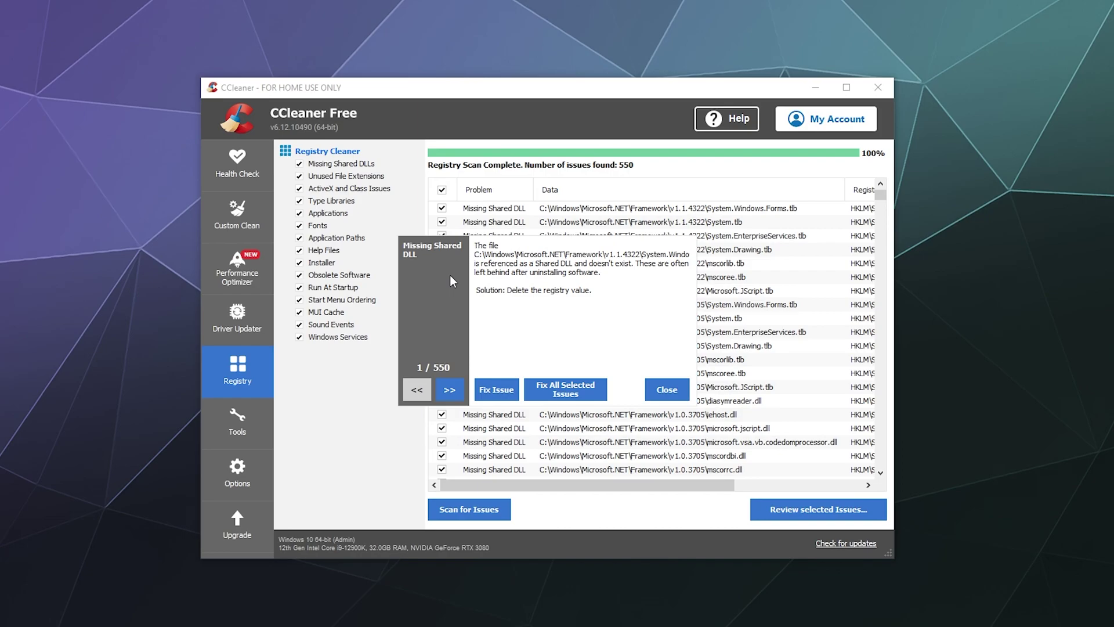
pyautogui.click(574, 393)
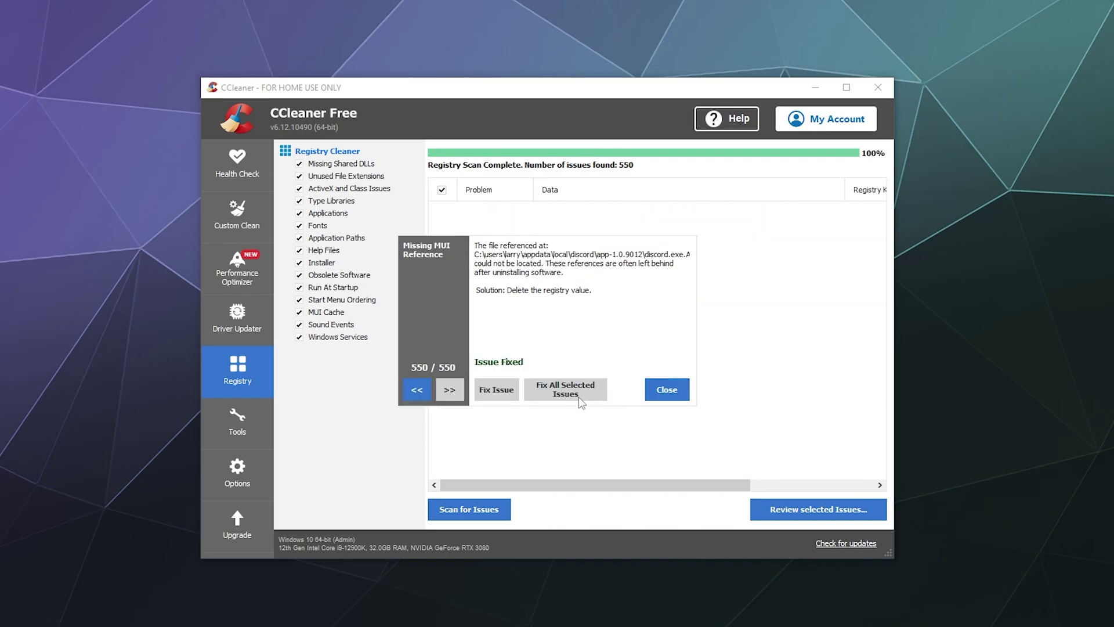
pyautogui.click(667, 396)
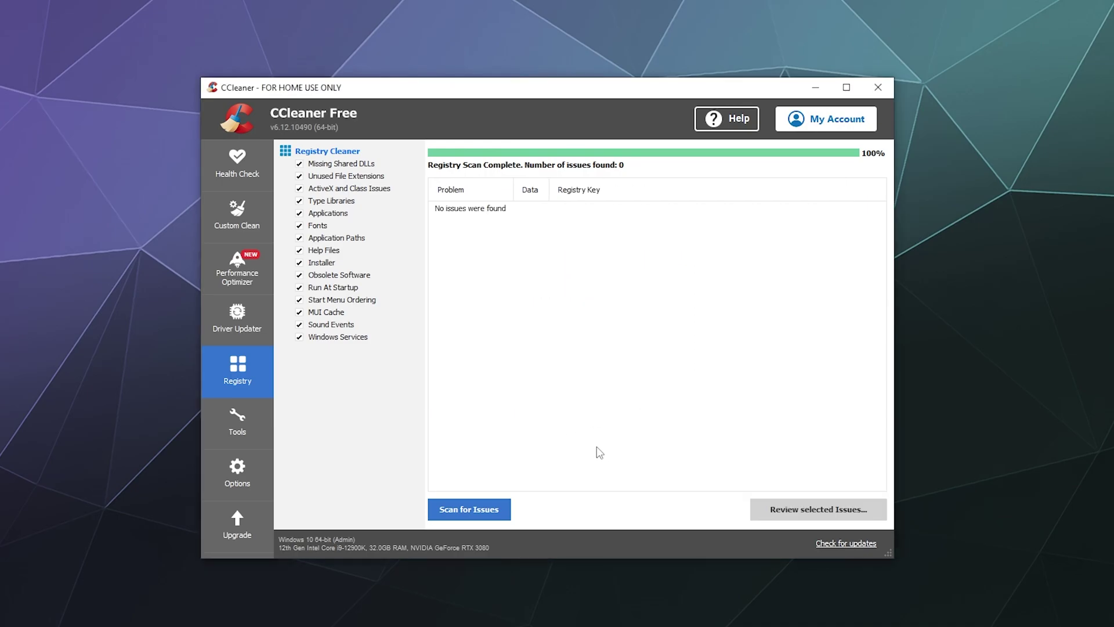
# Rescan the registry, turning up 38 remaining issues
pyautogui.click(456, 509)
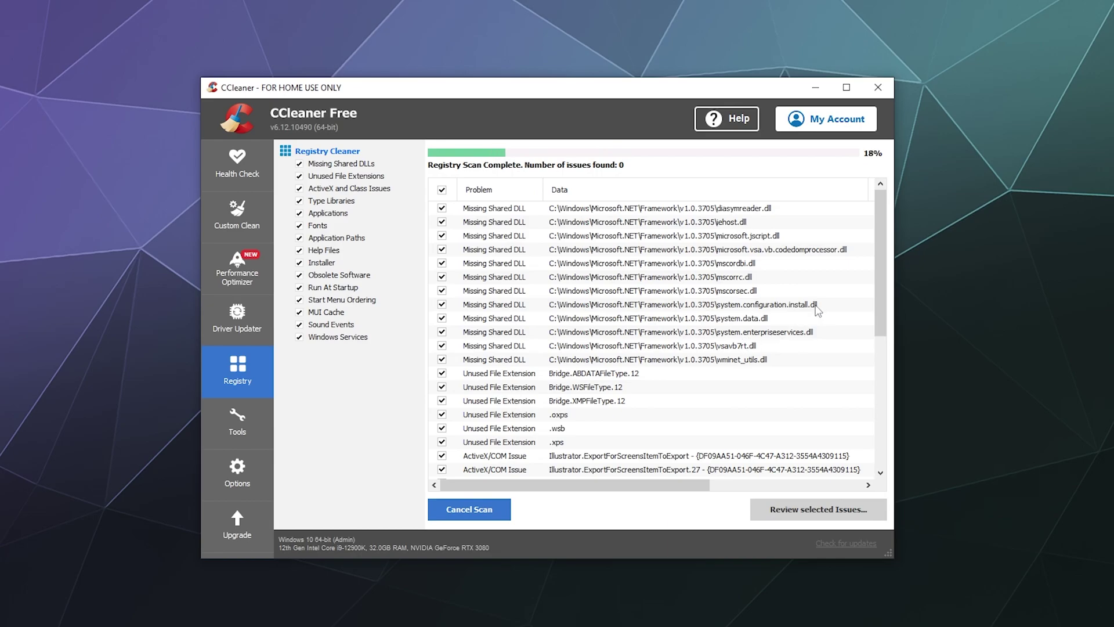
pyautogui.scroll(-6, 816, 347)
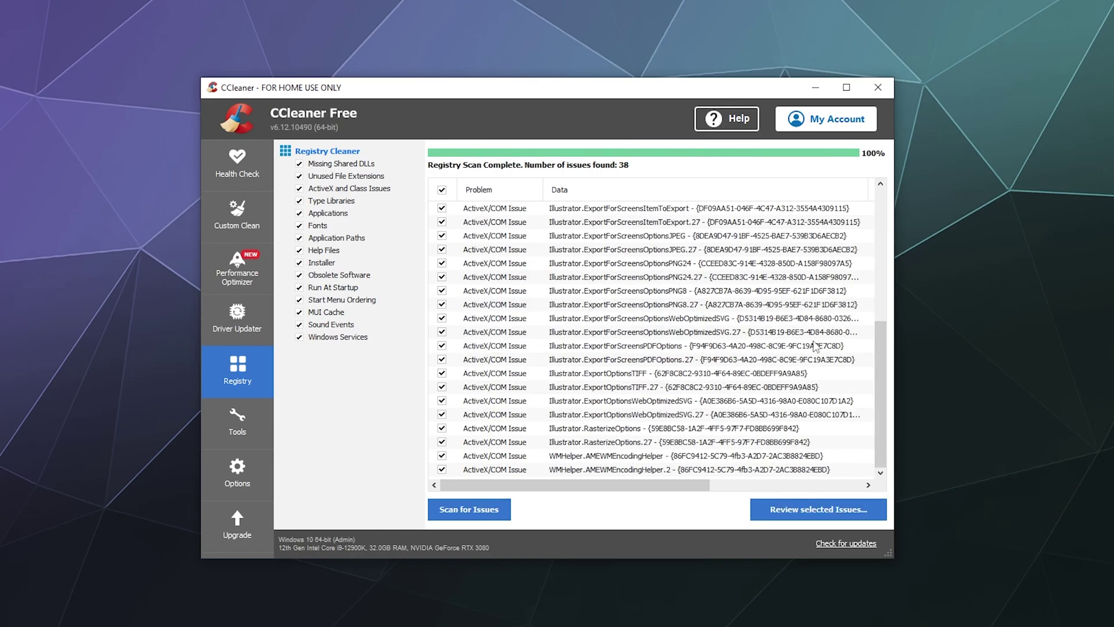
pyautogui.scroll(6, 815, 346)
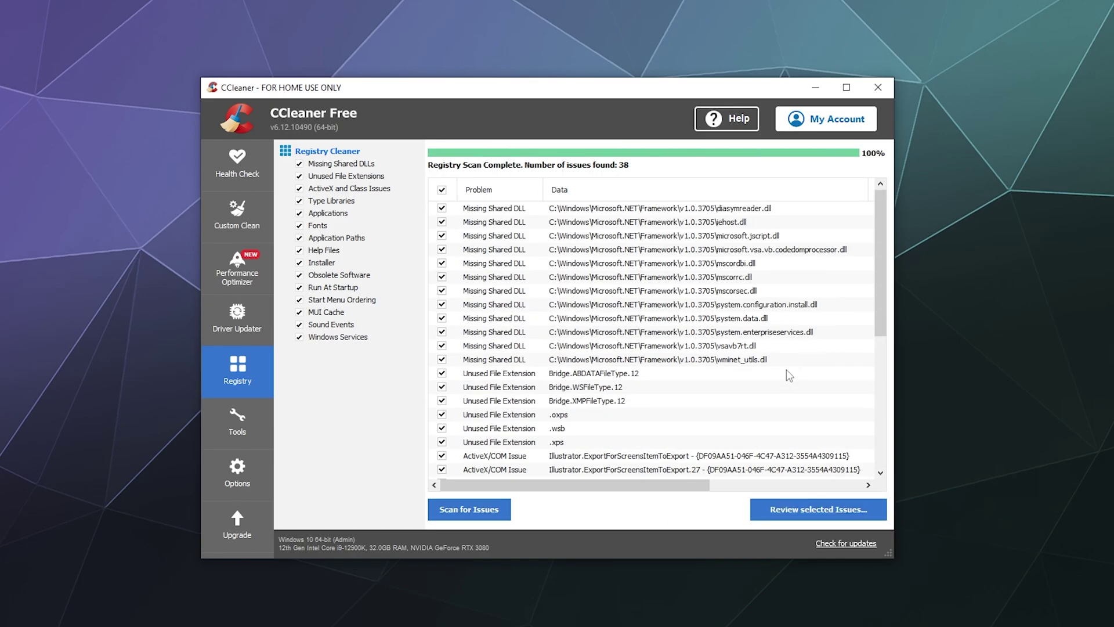
# Fix the 38 issues without a backup, then show Tools' installed-programs list
pyautogui.click(760, 510)
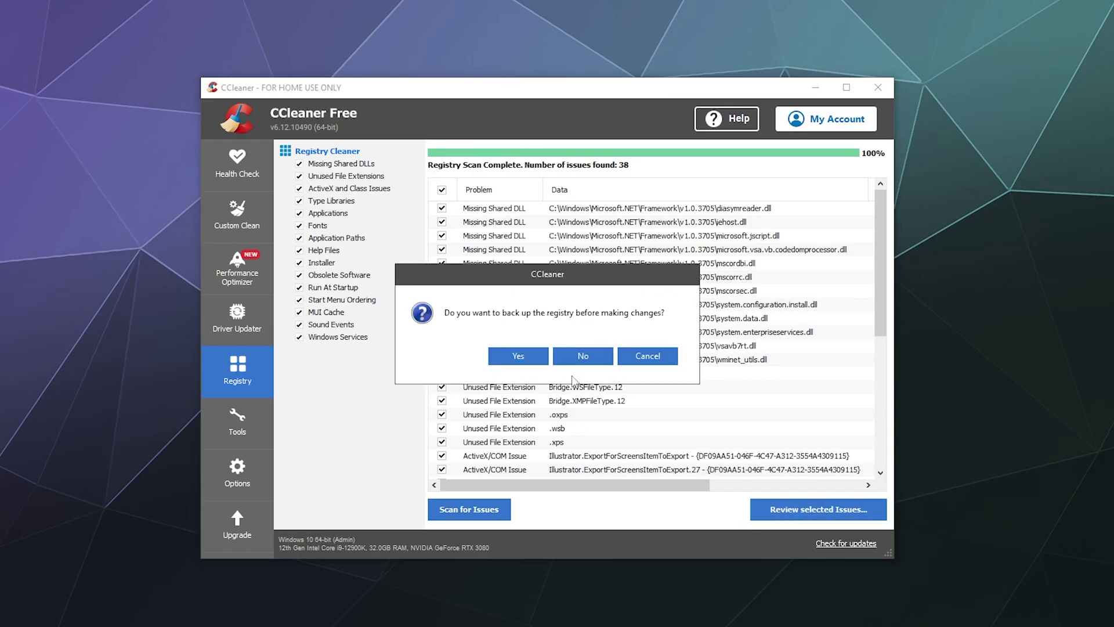
pyautogui.click(583, 357)
pyautogui.click(568, 393)
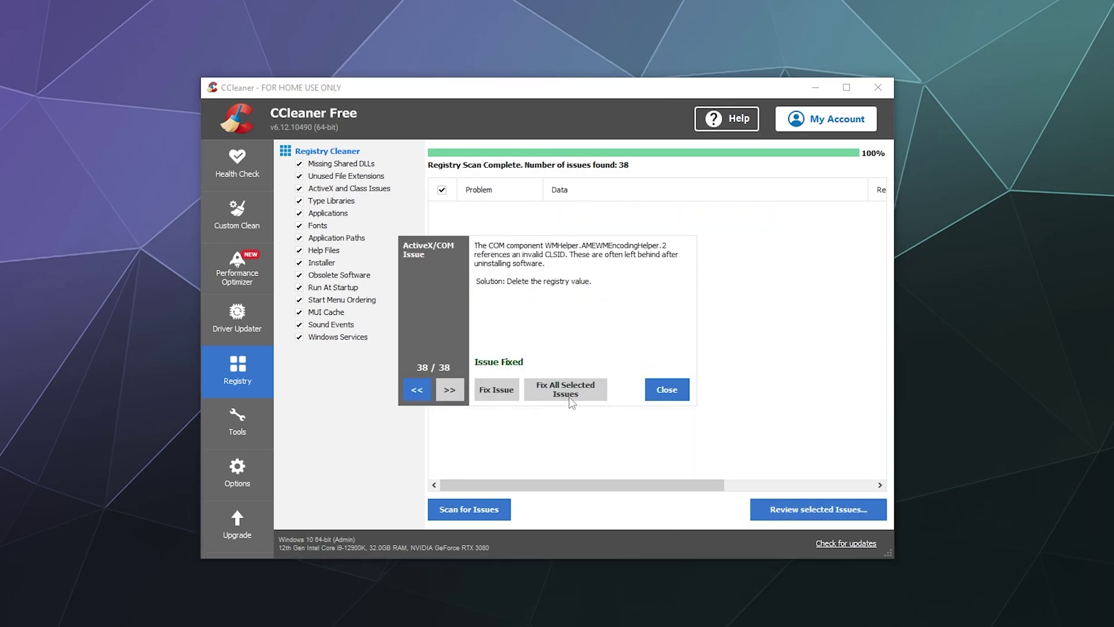
pyautogui.click(667, 390)
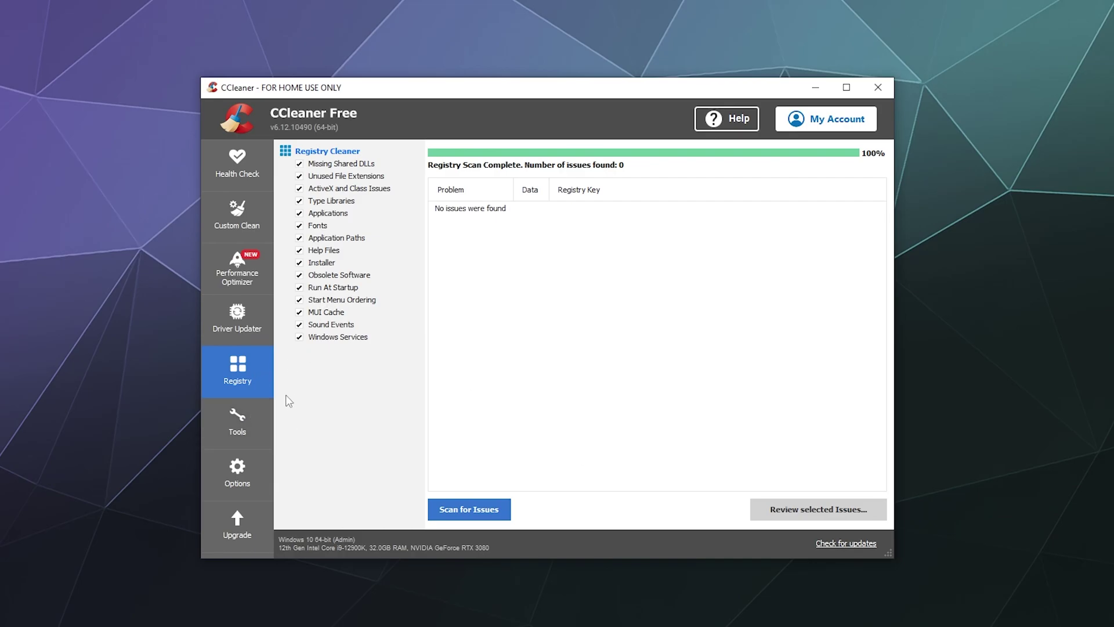
pyautogui.click(255, 429)
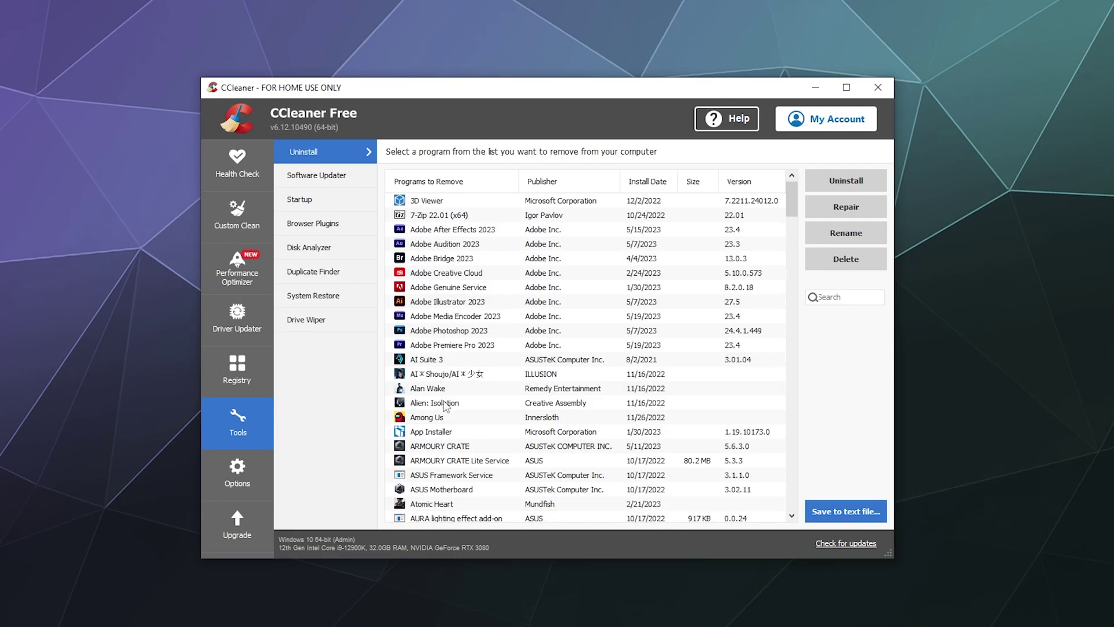
# Refresh Software Updater to list WinRAR 6.21, Logitech Options and CPU-Z 2.05 for updating
pyautogui.click(344, 185)
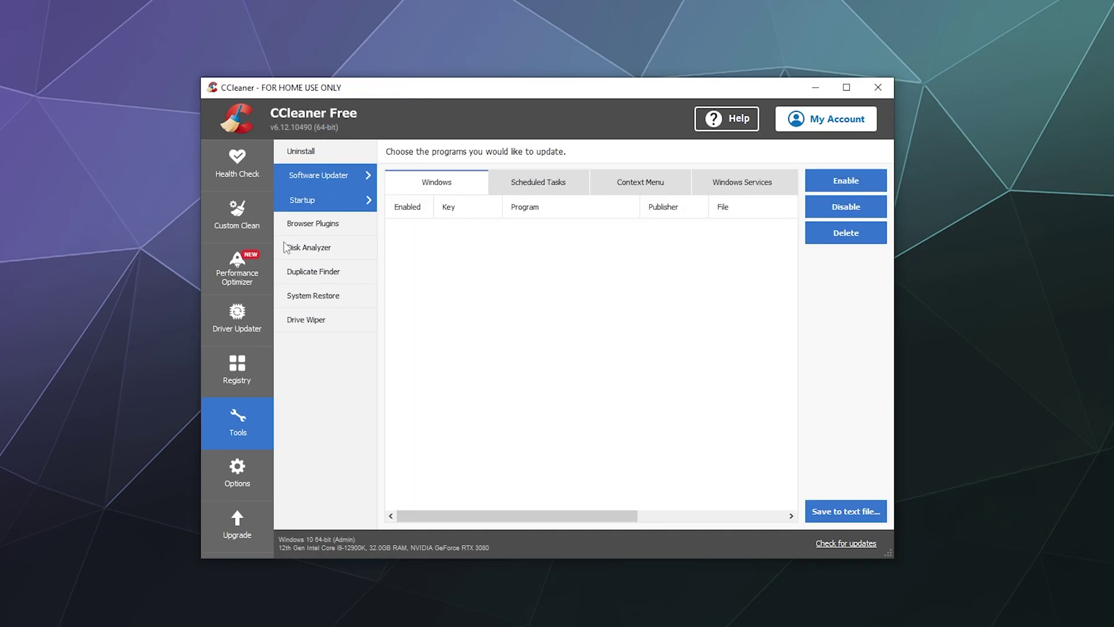
pyautogui.click(336, 174)
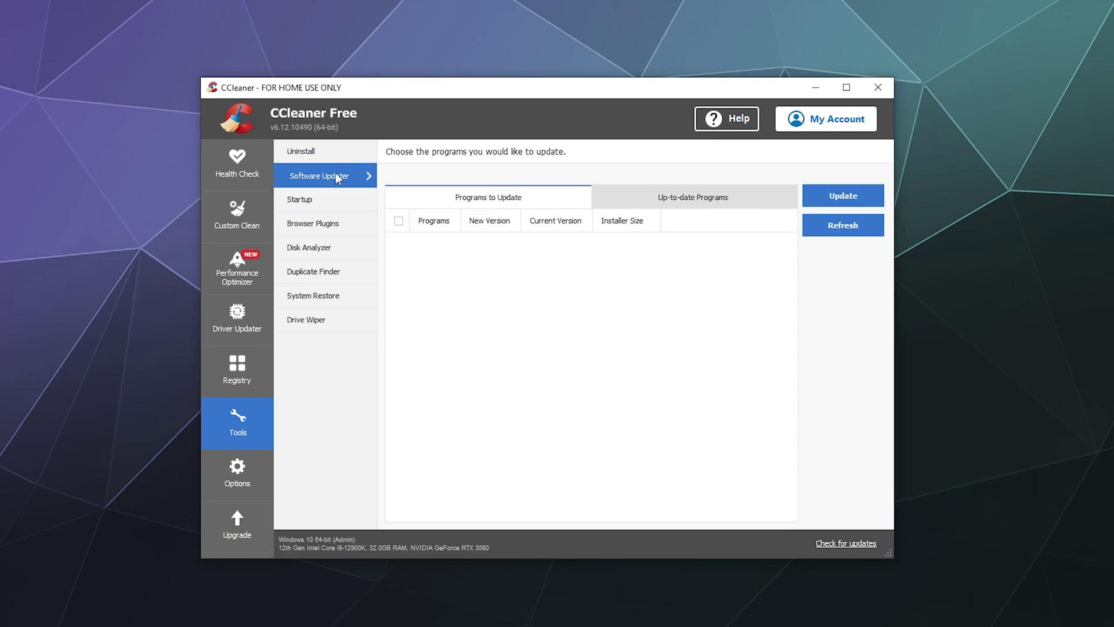
pyautogui.click(828, 230)
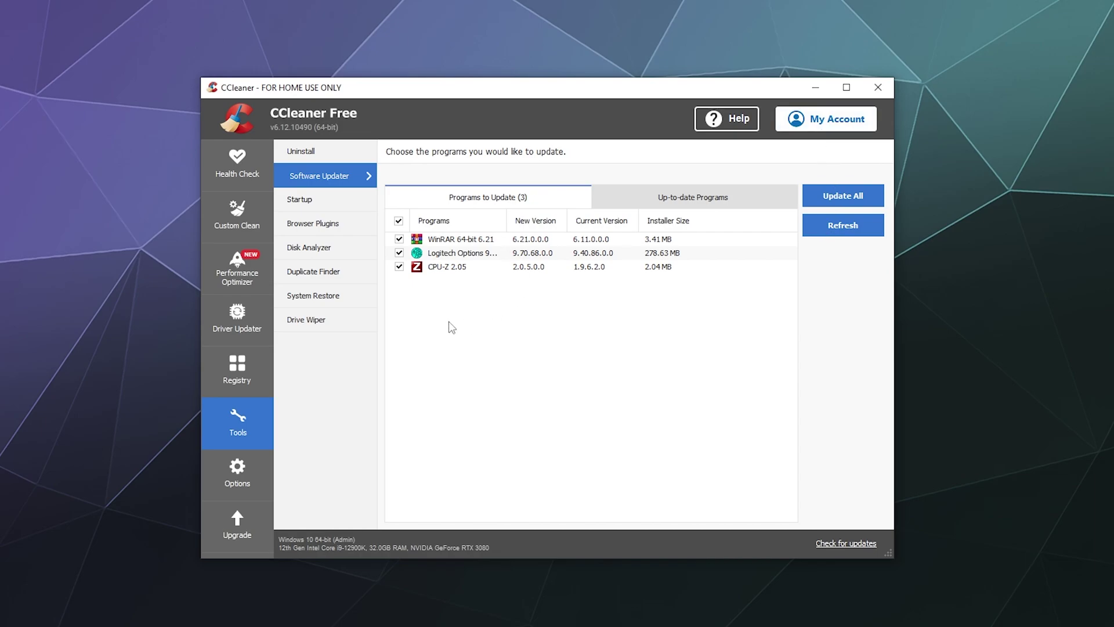
# Disable Overwolf and OneDrive from launching at startup
pyautogui.click(332, 211)
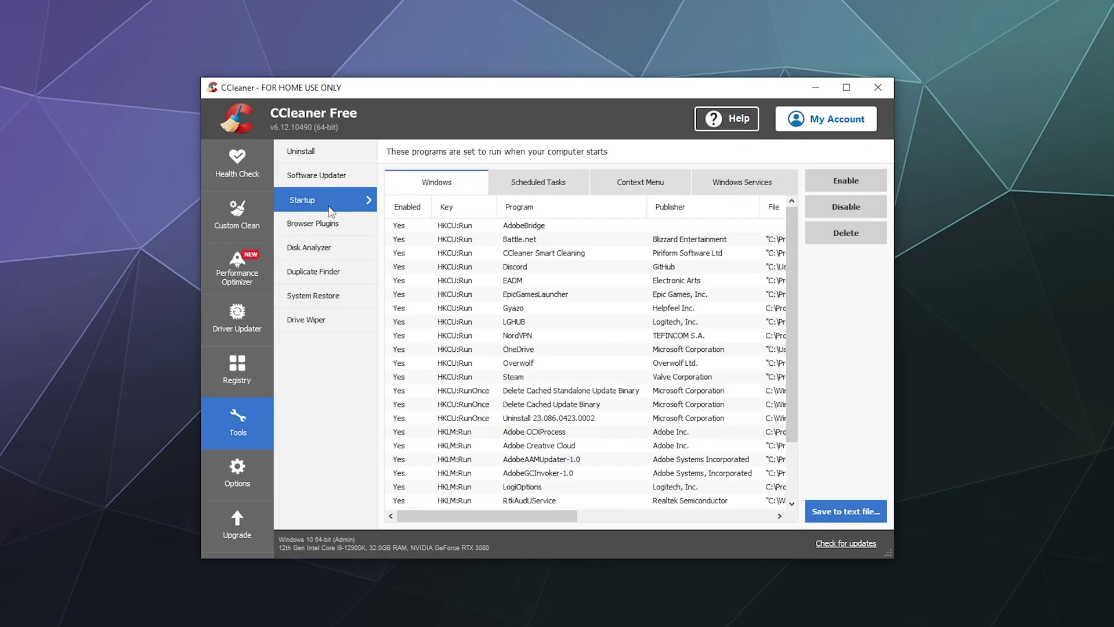
pyautogui.click(555, 362)
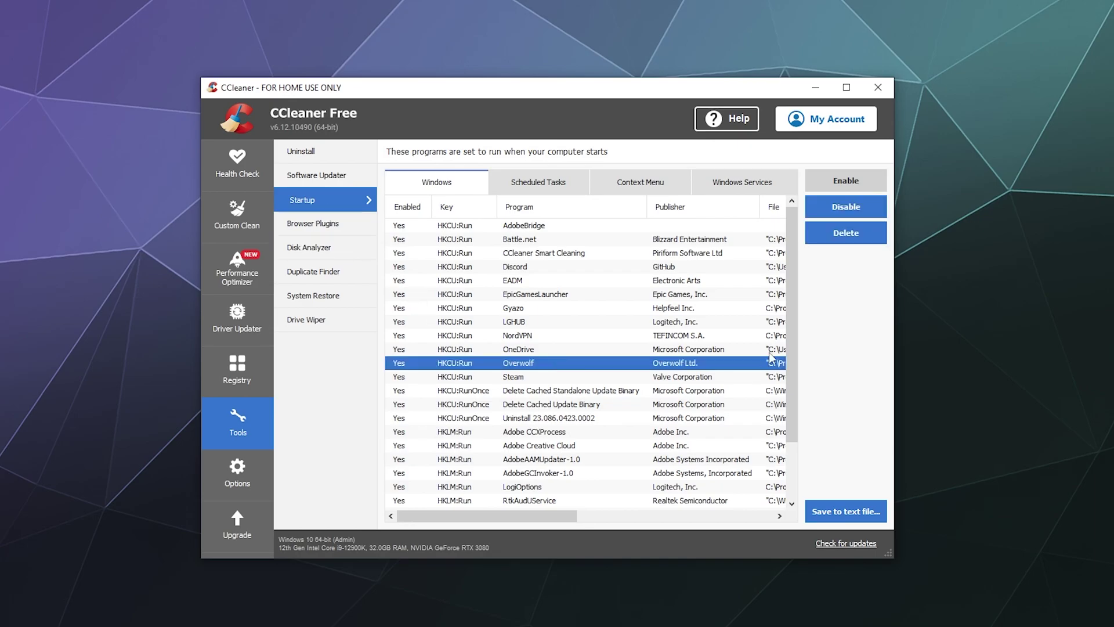
pyautogui.click(846, 206)
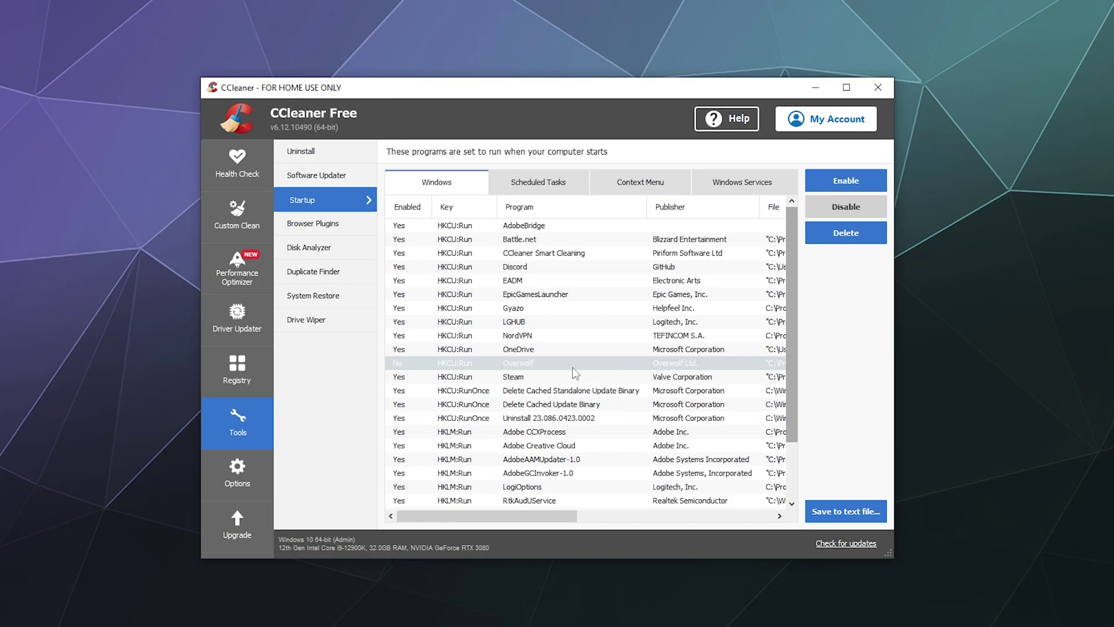
pyautogui.click(567, 349)
pyautogui.click(838, 209)
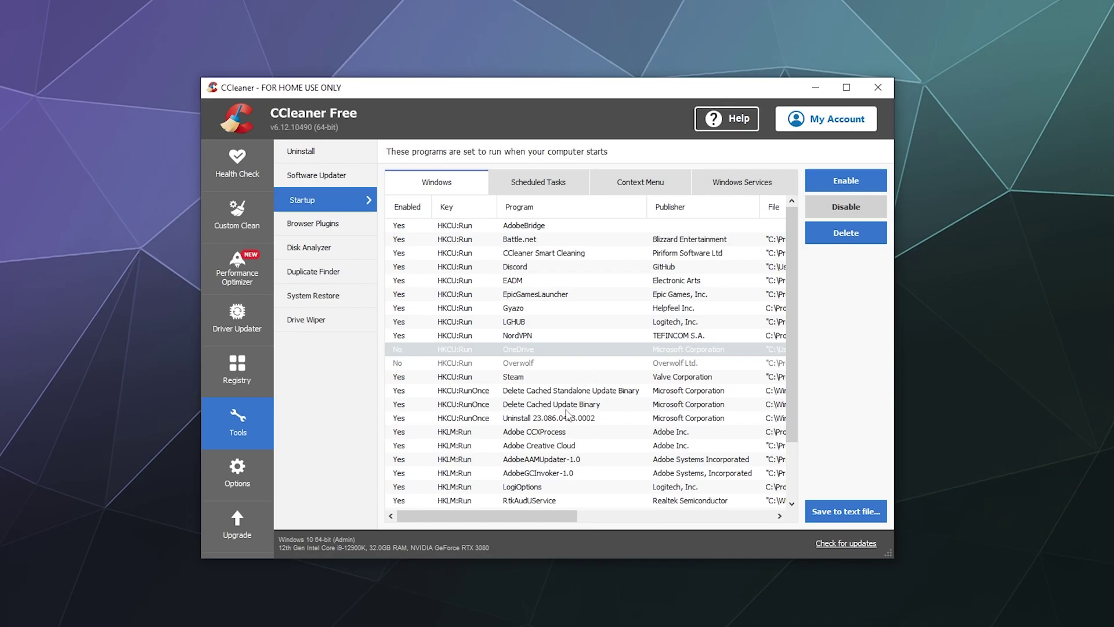
# Select the SecurityHealth startup entry, then view the Internet Explorer Browser Plugins list
pyautogui.scroll(-2, 589, 420)
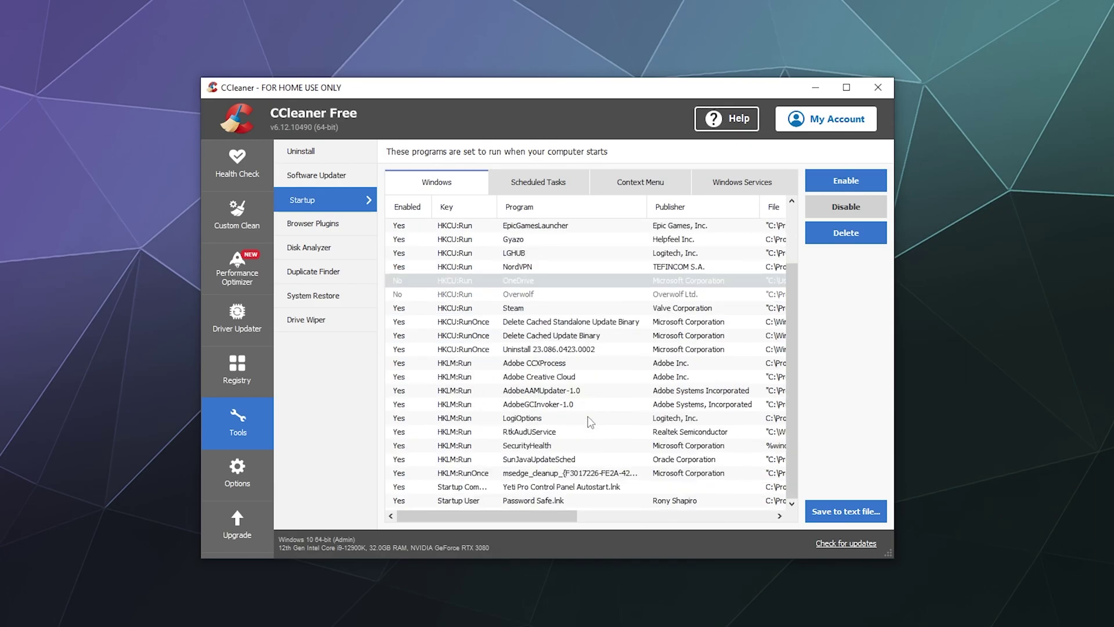
pyautogui.click(684, 446)
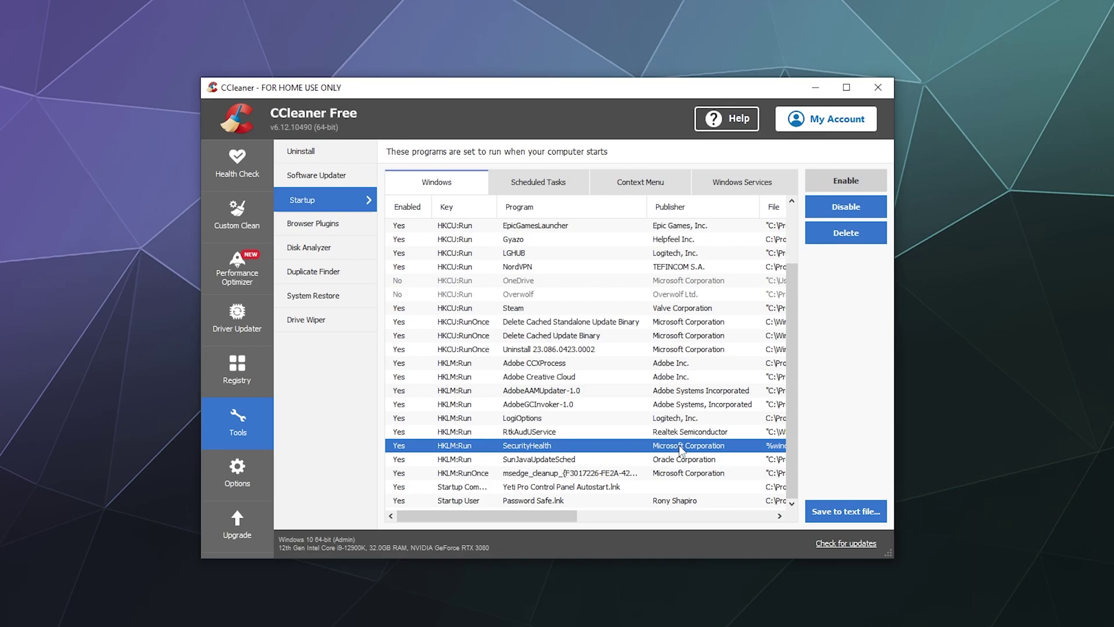
pyautogui.scroll(2, 678, 450)
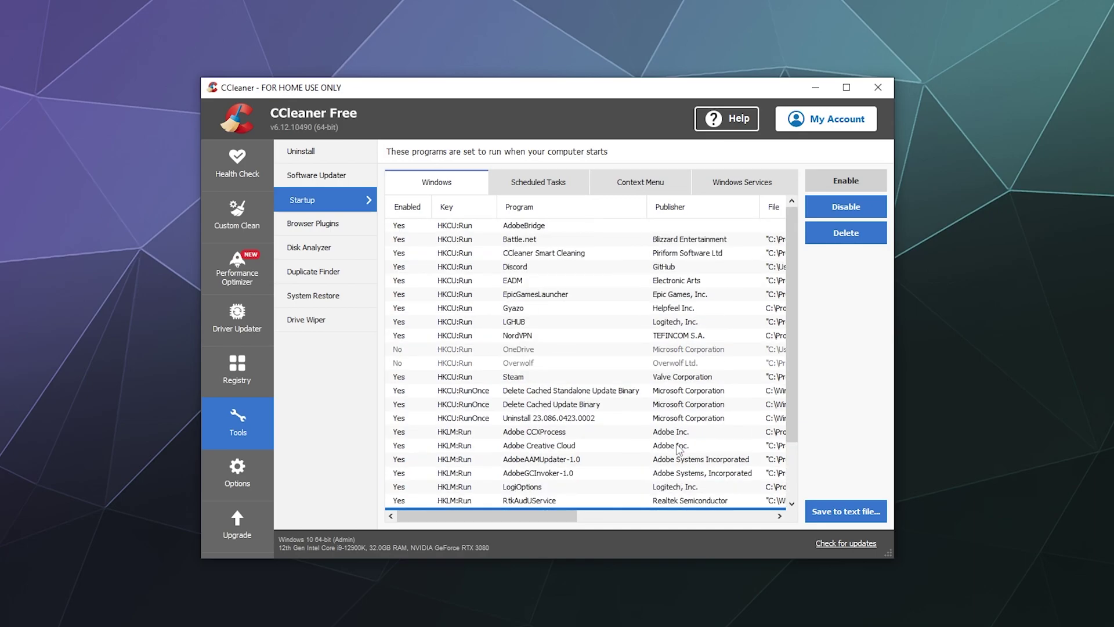
pyautogui.click(325, 226)
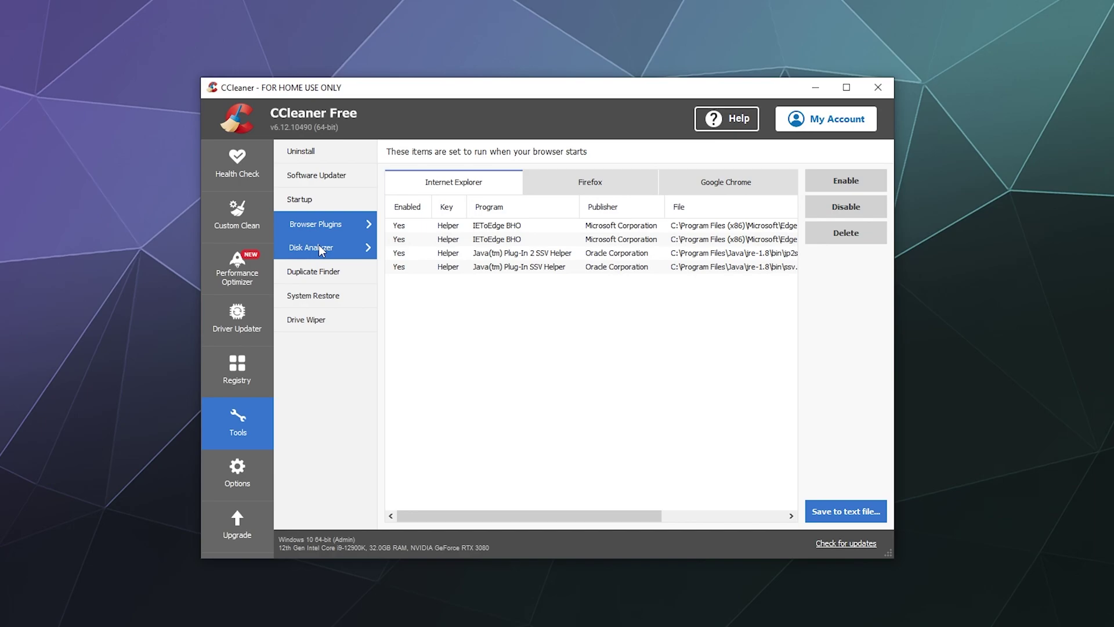
# Browse Disk Analyzer, Duplicate Finder, System Restore and Drive Wiper, then Options' About page (version 6.12.10490)
pyautogui.click(319, 246)
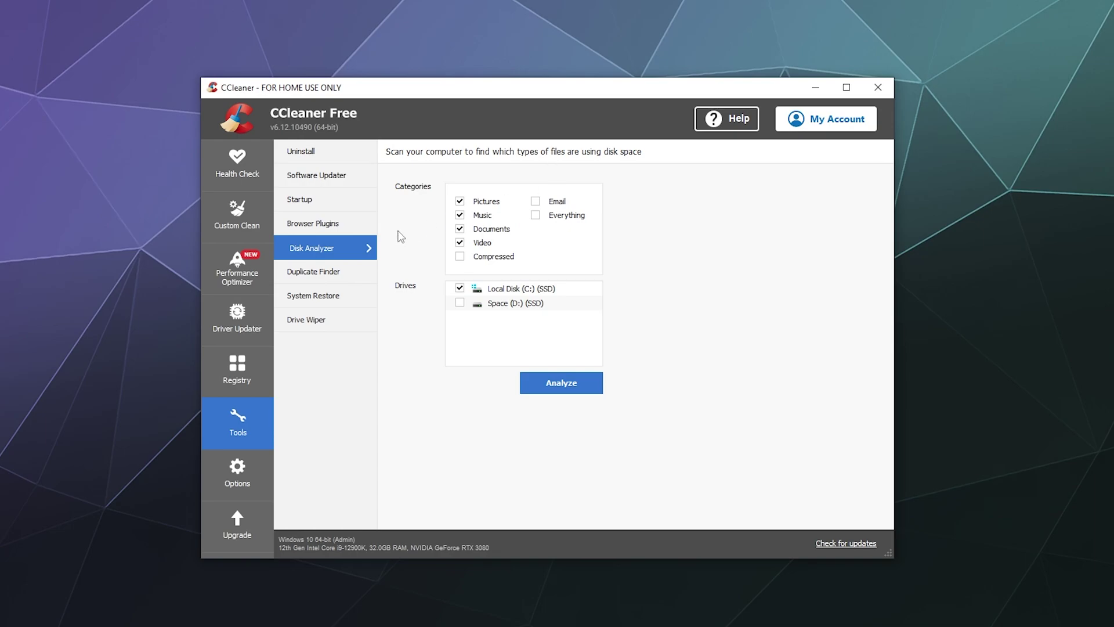
pyautogui.click(337, 273)
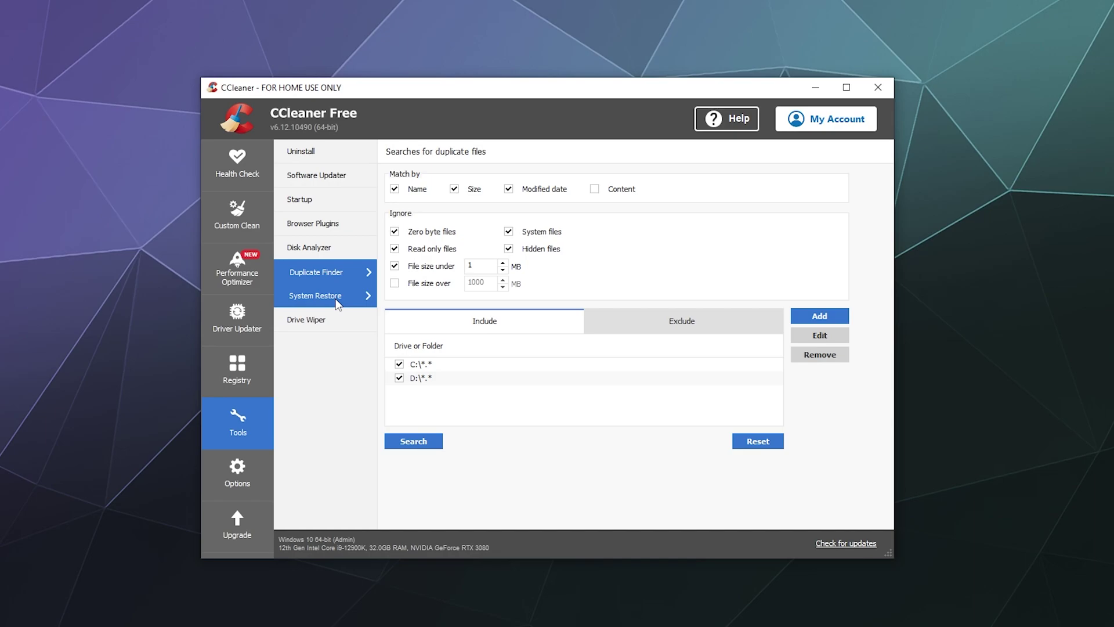
pyautogui.click(338, 303)
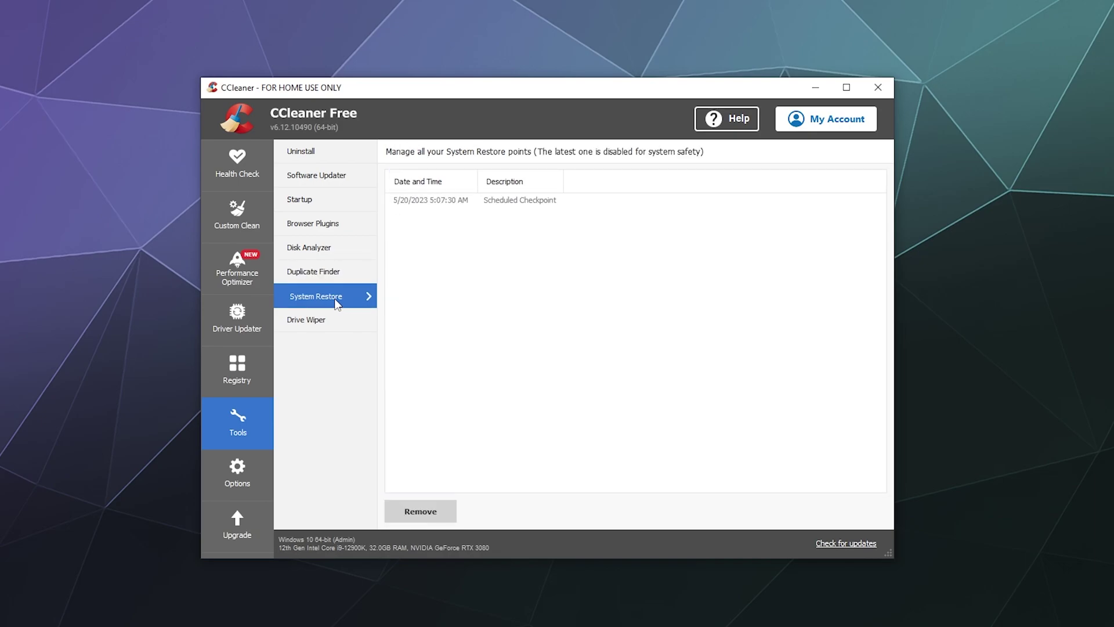
pyautogui.click(320, 325)
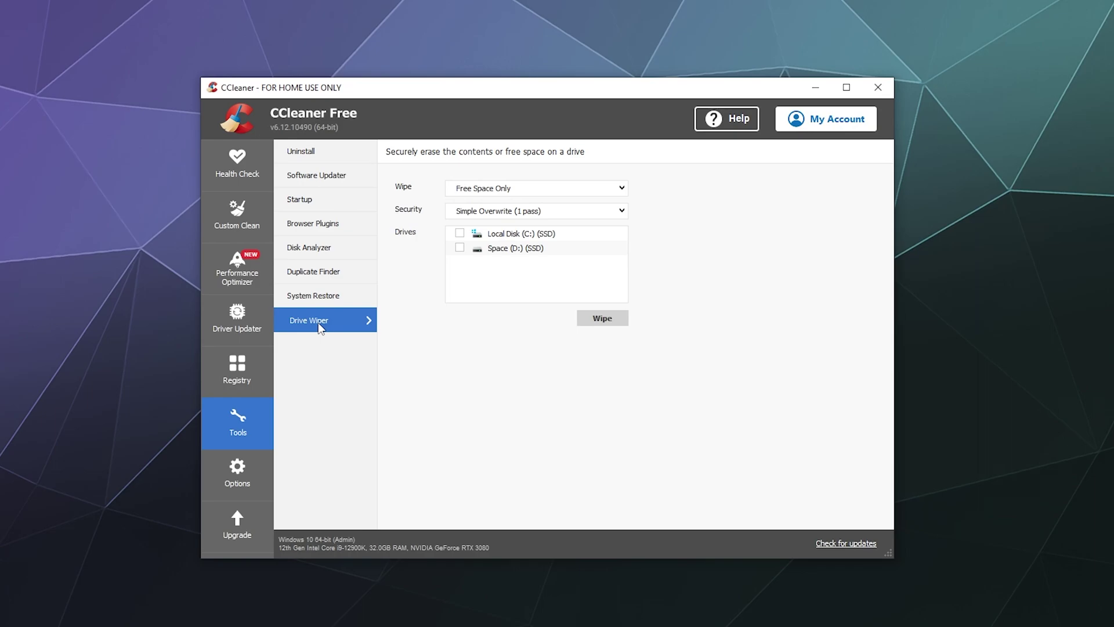
pyautogui.click(233, 467)
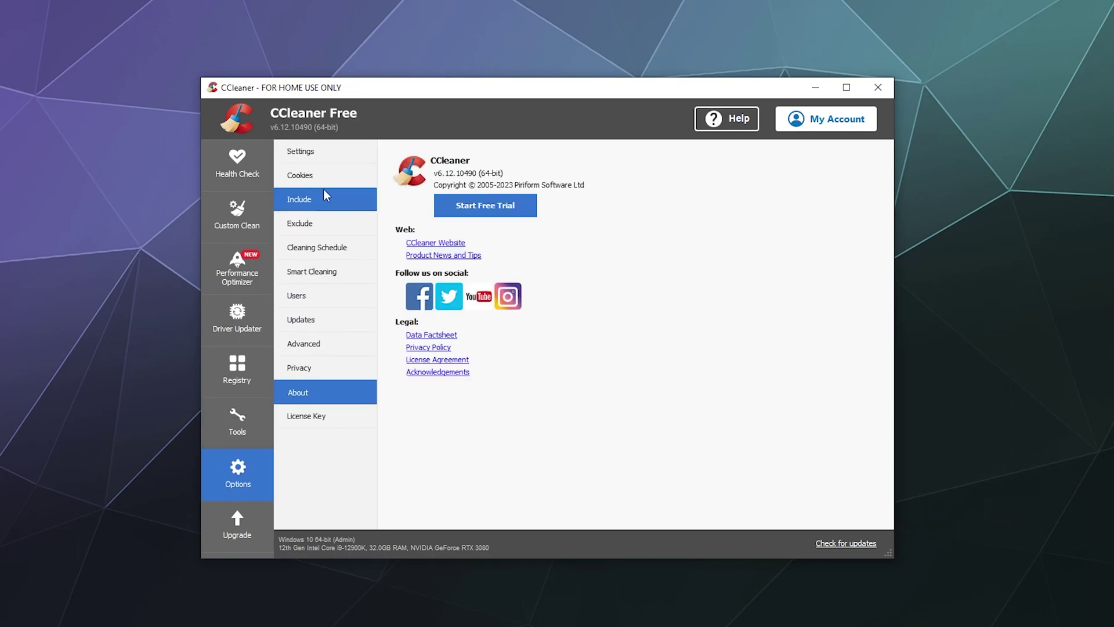
# Uncheck Enable Smart Cleaning, confirm the warning with Yes, then view basic Settings
pyautogui.click(323, 270)
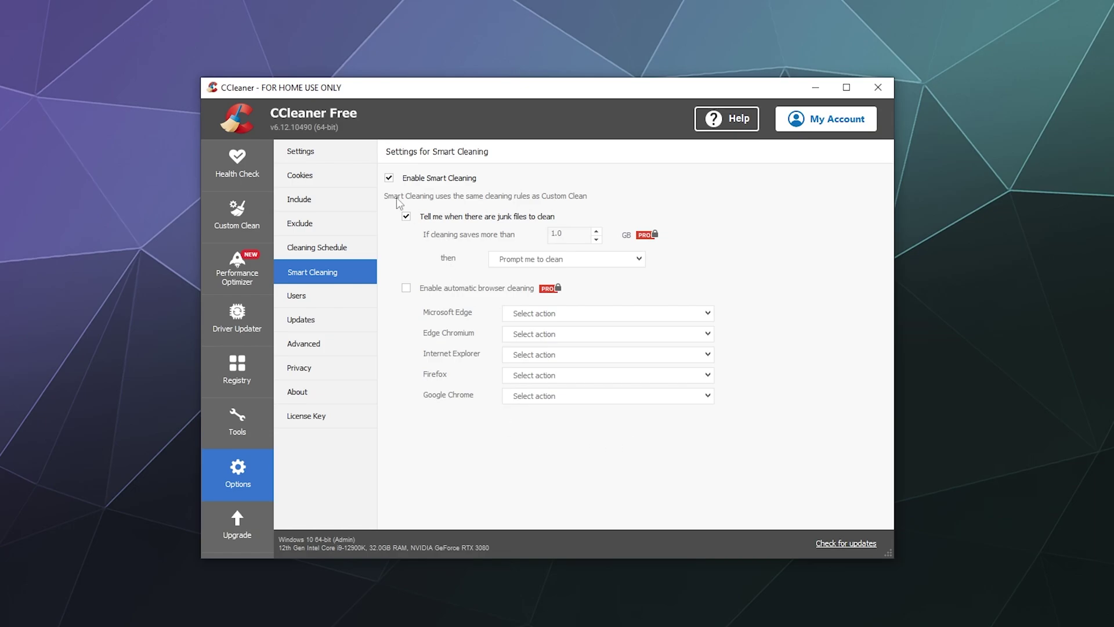
pyautogui.click(388, 178)
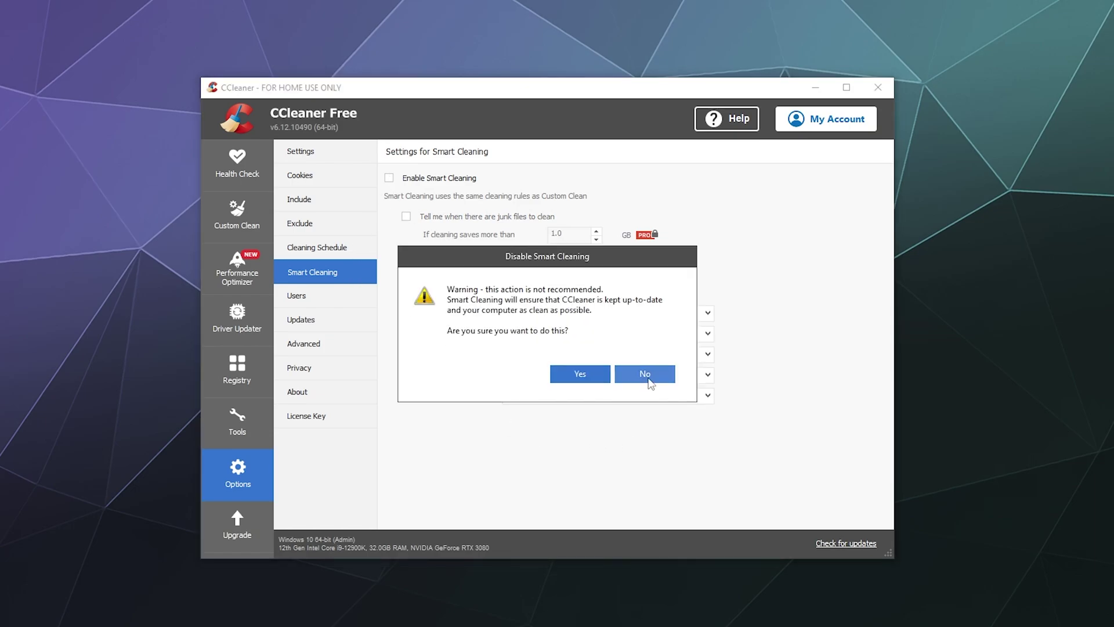
pyautogui.click(585, 379)
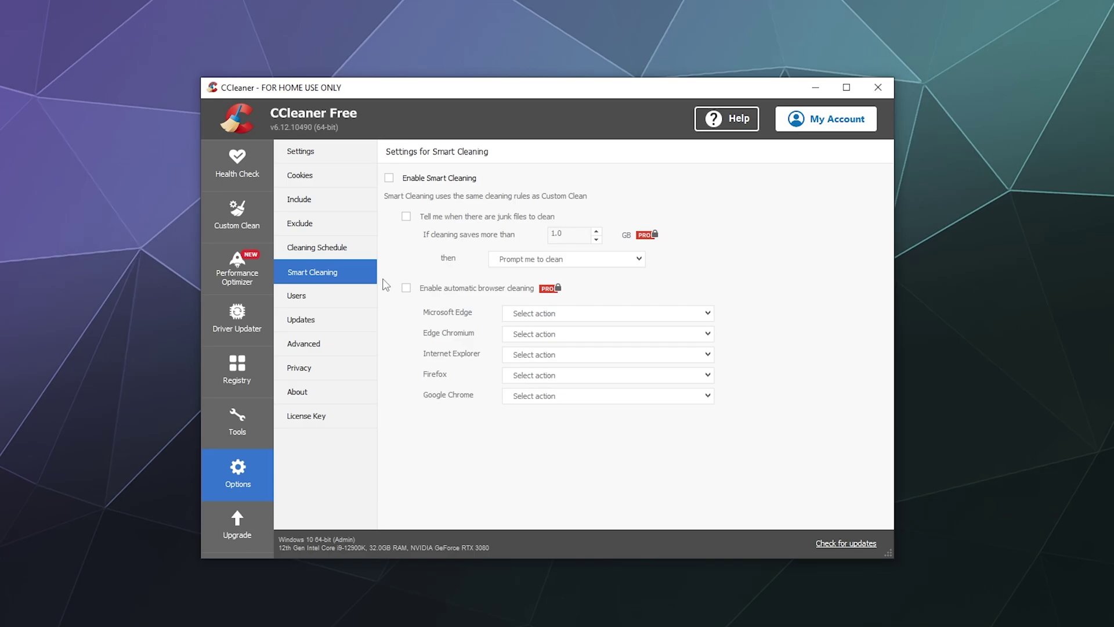
pyautogui.click(325, 151)
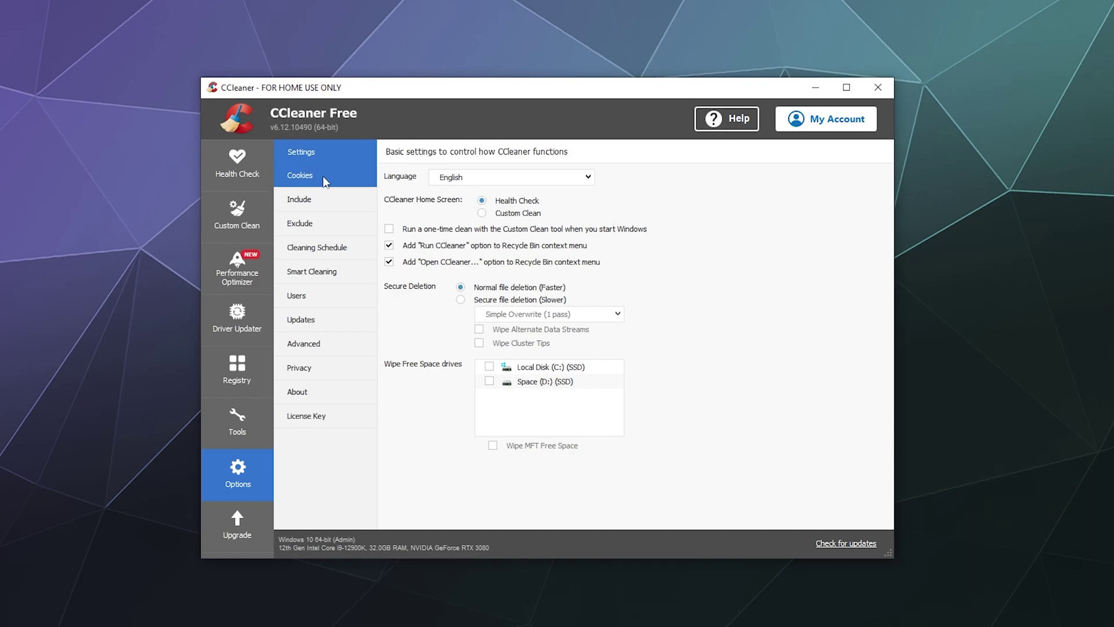
# Review Include, Exclude, Cleaning Schedule and Smart Cleaning, ending on Users (current user only)
pyautogui.click(324, 207)
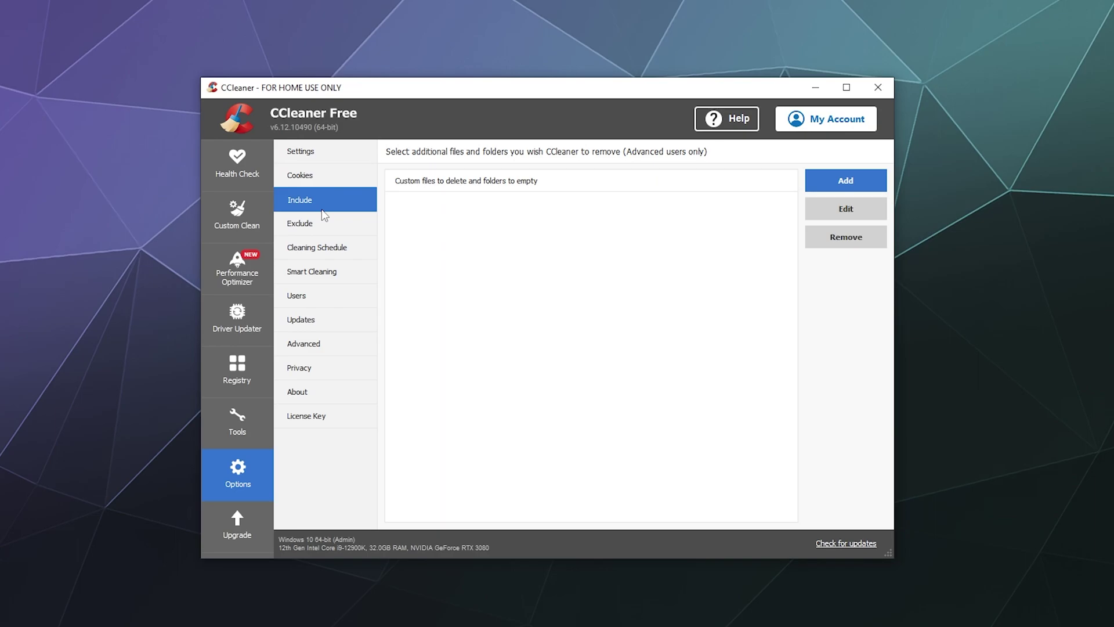
pyautogui.click(324, 224)
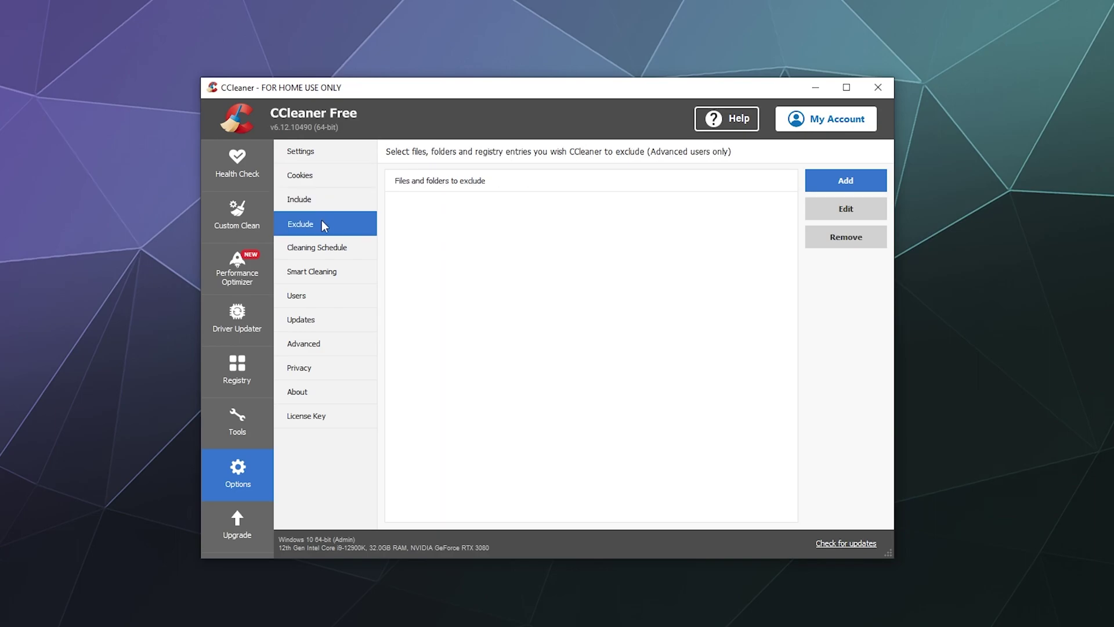
pyautogui.click(322, 255)
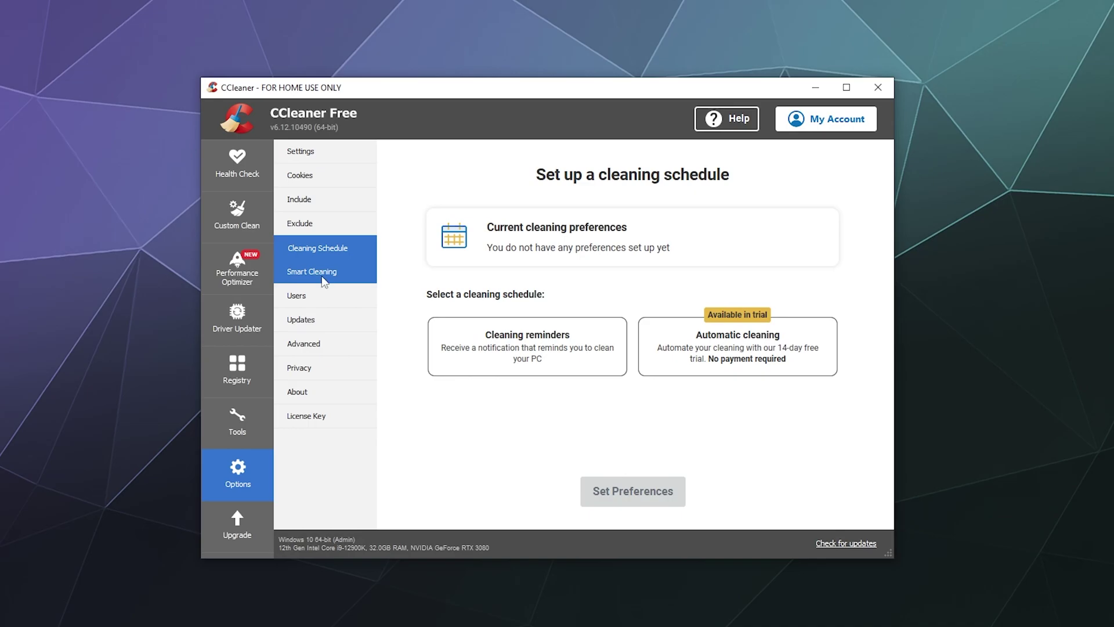
pyautogui.click(323, 272)
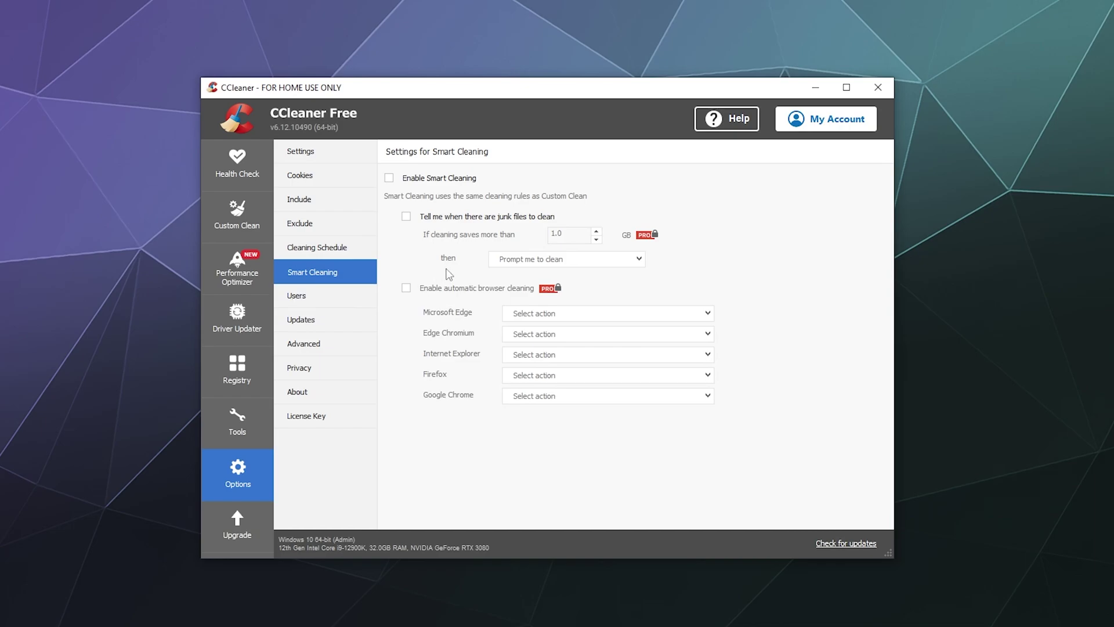
pyautogui.click(325, 299)
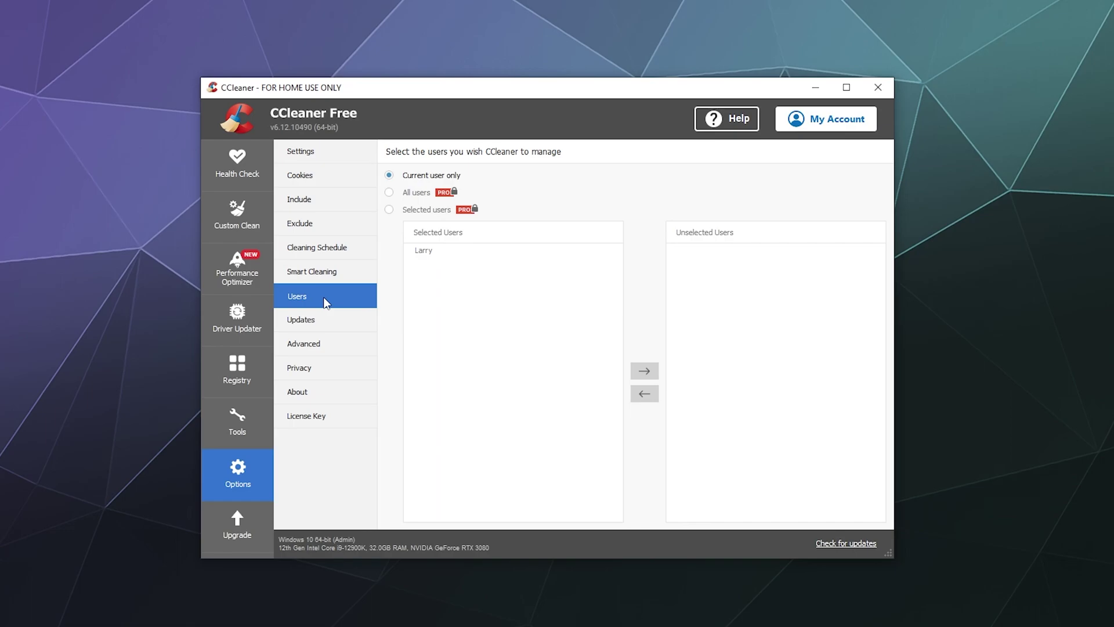
# Uncheck 'Help improve this app' under Privacy, then view About and the License Key page
pyautogui.click(323, 317)
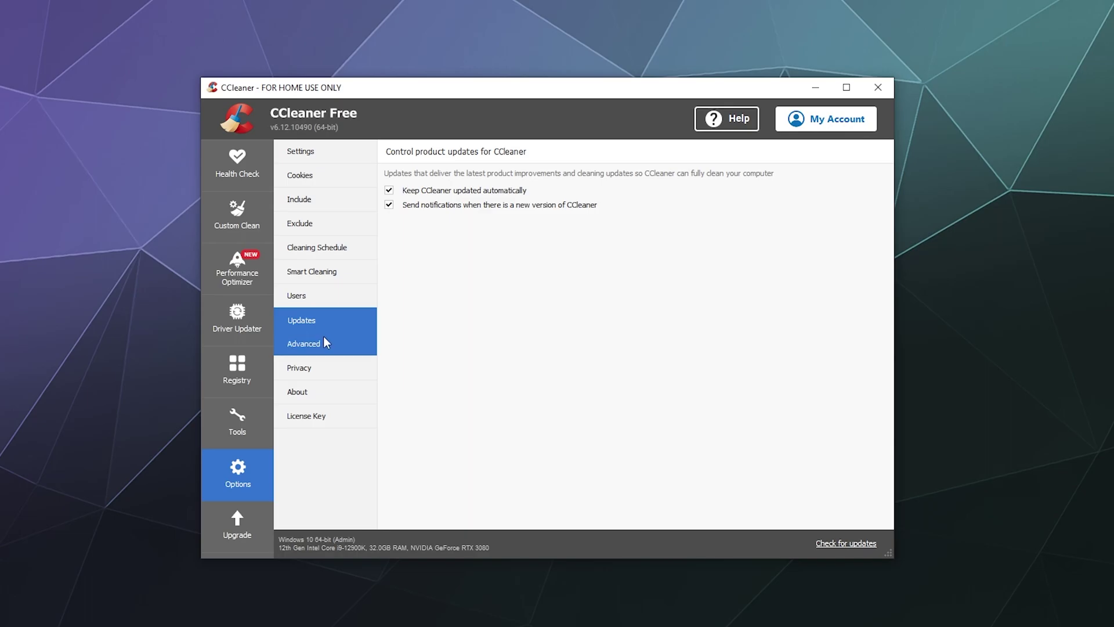
pyautogui.click(325, 339)
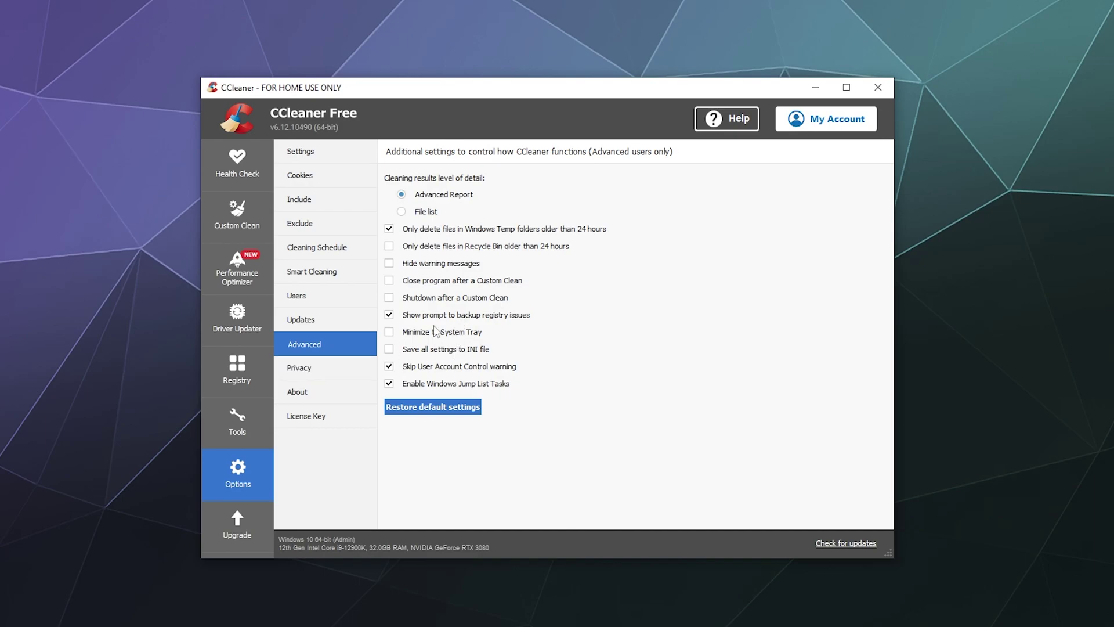
pyautogui.click(331, 379)
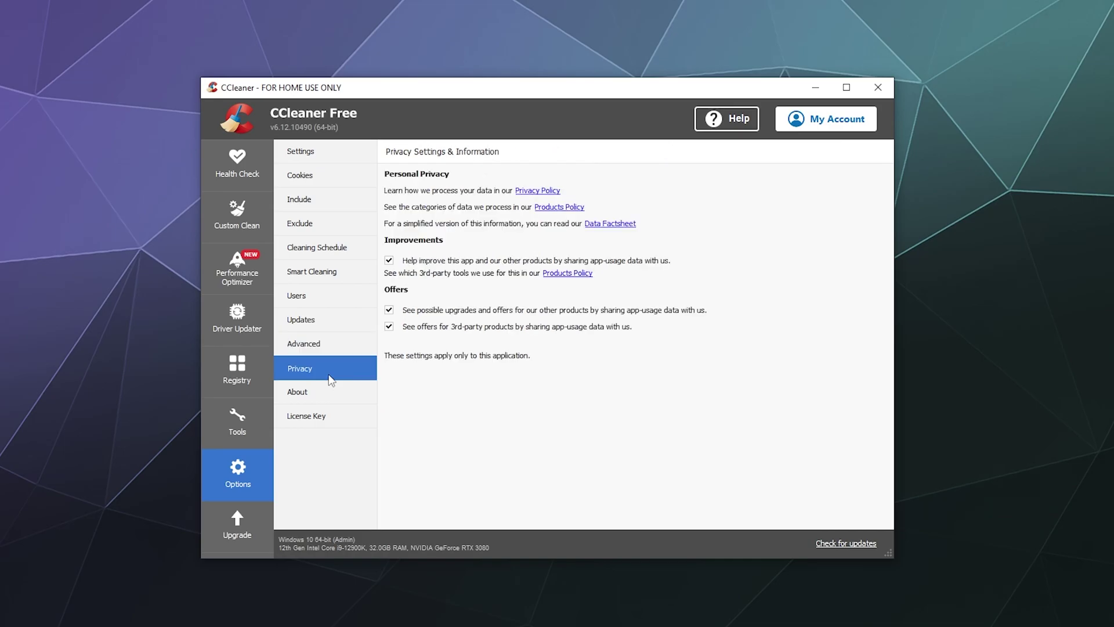
pyautogui.click(404, 261)
pyautogui.click(343, 399)
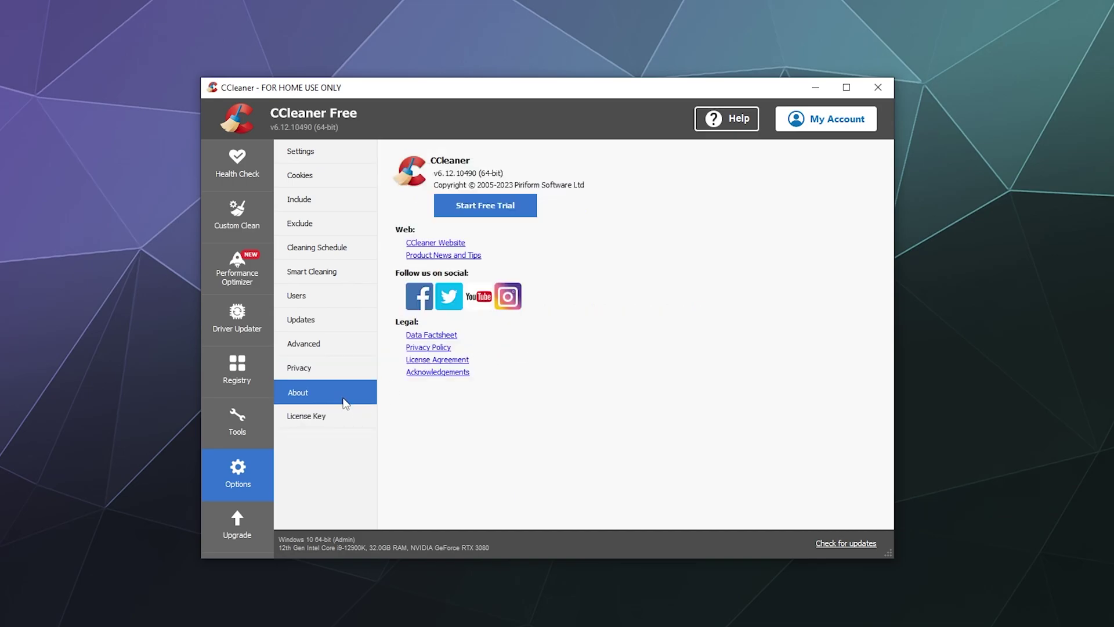
pyautogui.click(343, 412)
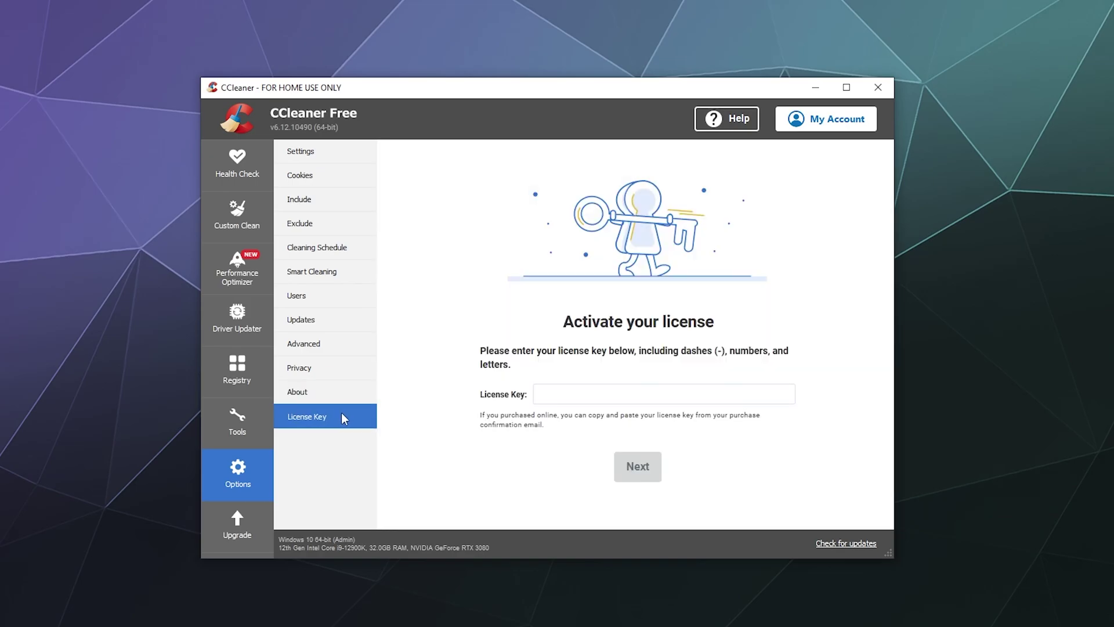
# Show the Upgrade plans: Free, Professional $24.95 and Professional Plus $39.95
pyautogui.click(257, 516)
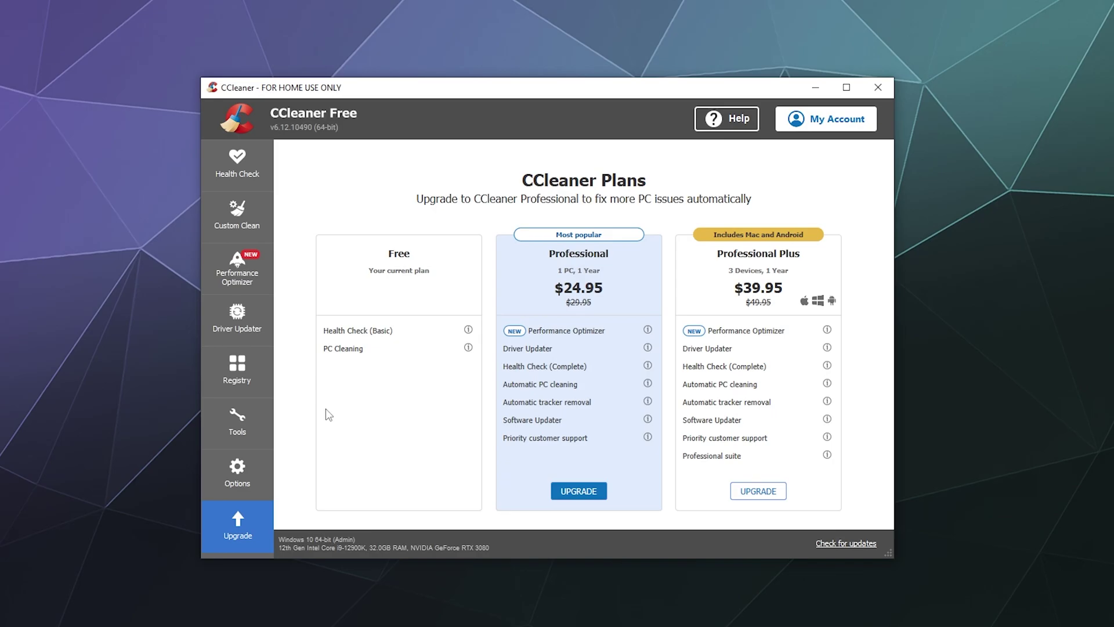
# Go back to Custom Clean to view the 92.74 GB cleaning report again
pyautogui.click(235, 210)
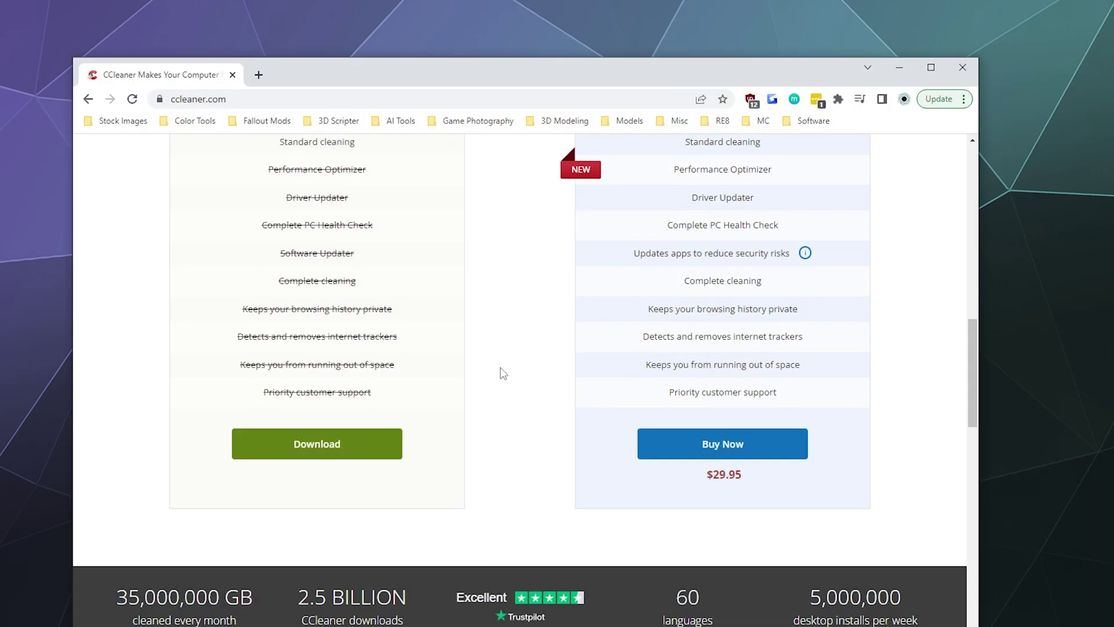
# On ccleaner.com, find the pricing cards and open the CCleaner Free download page
pyautogui.scroll(10, 500, 351)
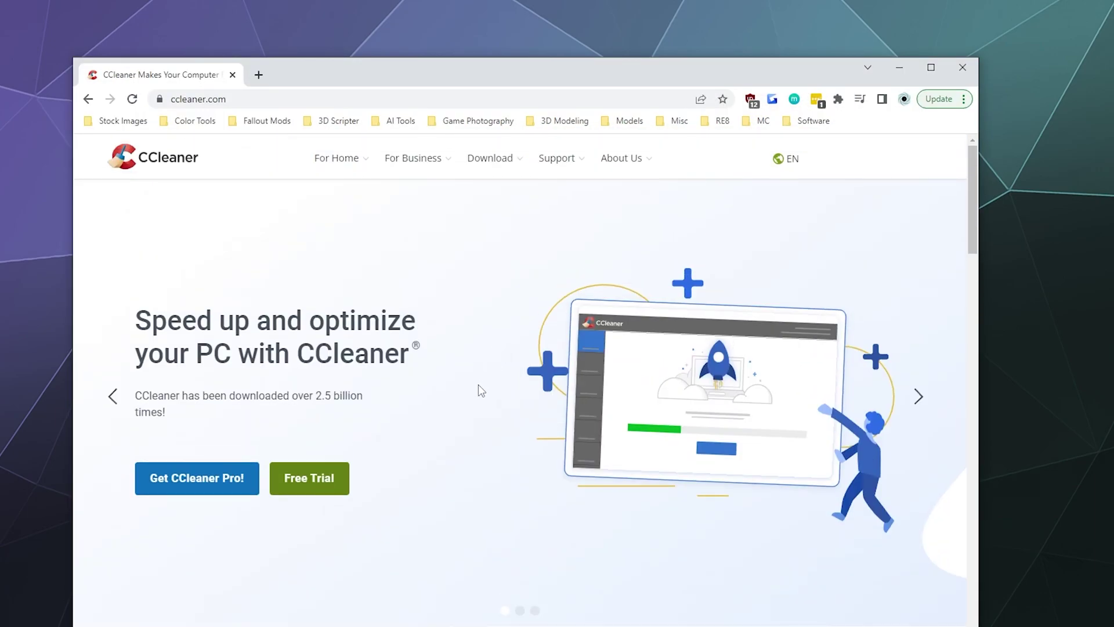
pyautogui.scroll(-10, 420, 461)
pyautogui.scroll(10, 420, 460)
pyautogui.scroll(-10, 229, 498)
pyautogui.scroll(-5, 229, 496)
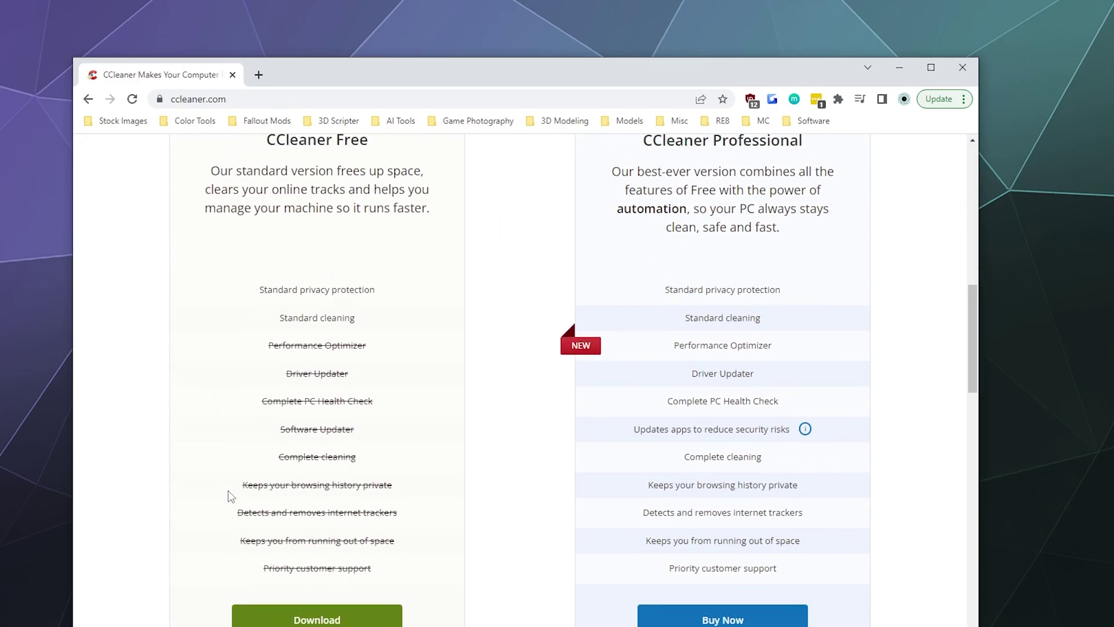
pyautogui.scroll(5, 230, 495)
pyautogui.moveTo(264, 381); pyautogui.dragTo(374, 385)
pyautogui.scroll(-6, 337, 430)
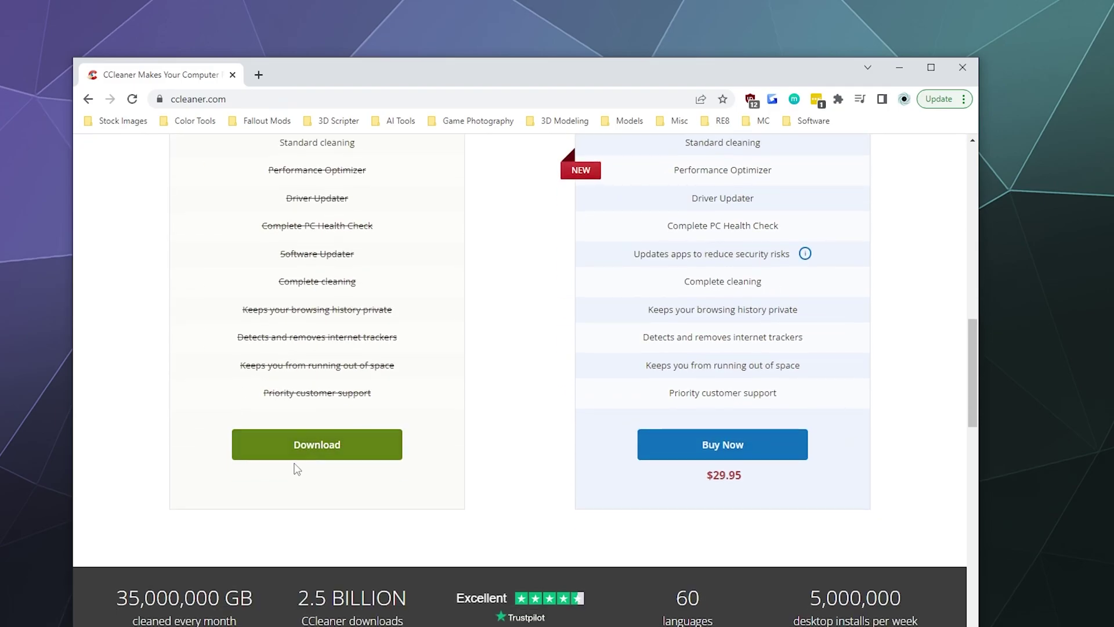
pyautogui.scroll(2, 313, 453)
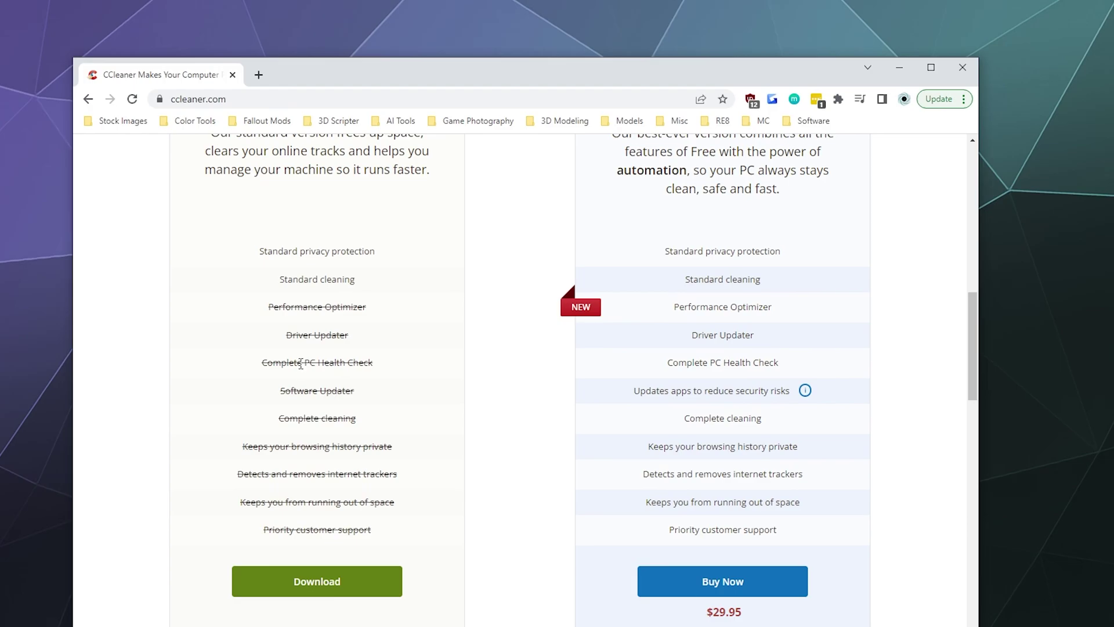
pyautogui.click(306, 570)
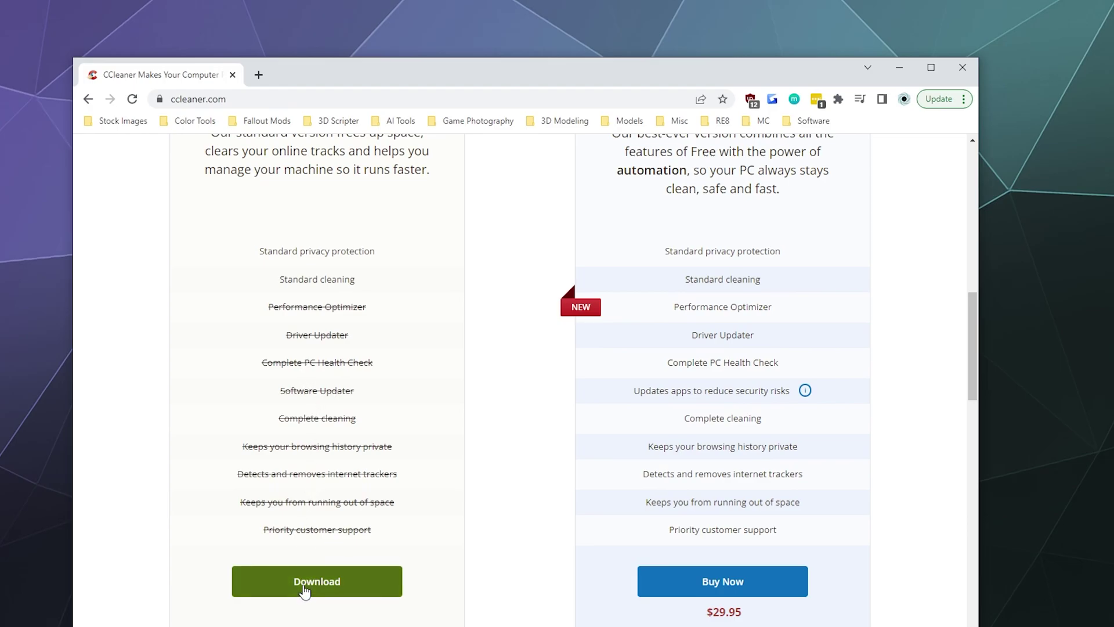
# Download the free CCleaner installer and save the file
pyautogui.scroll(-2, 328, 372)
pyautogui.scroll(-14, 323, 340)
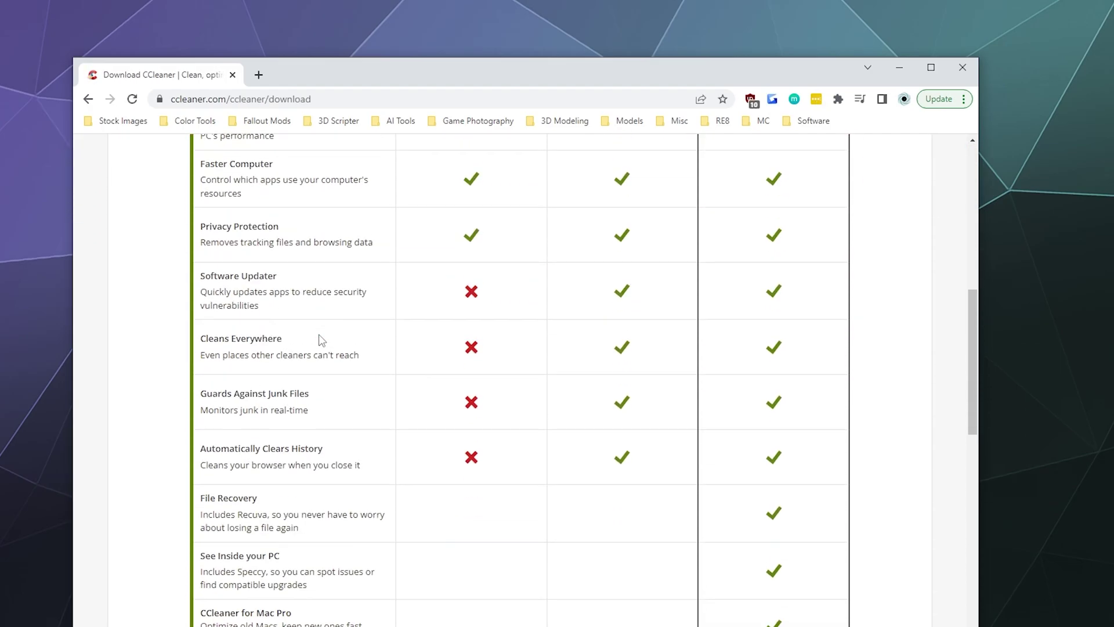
pyautogui.click(472, 539)
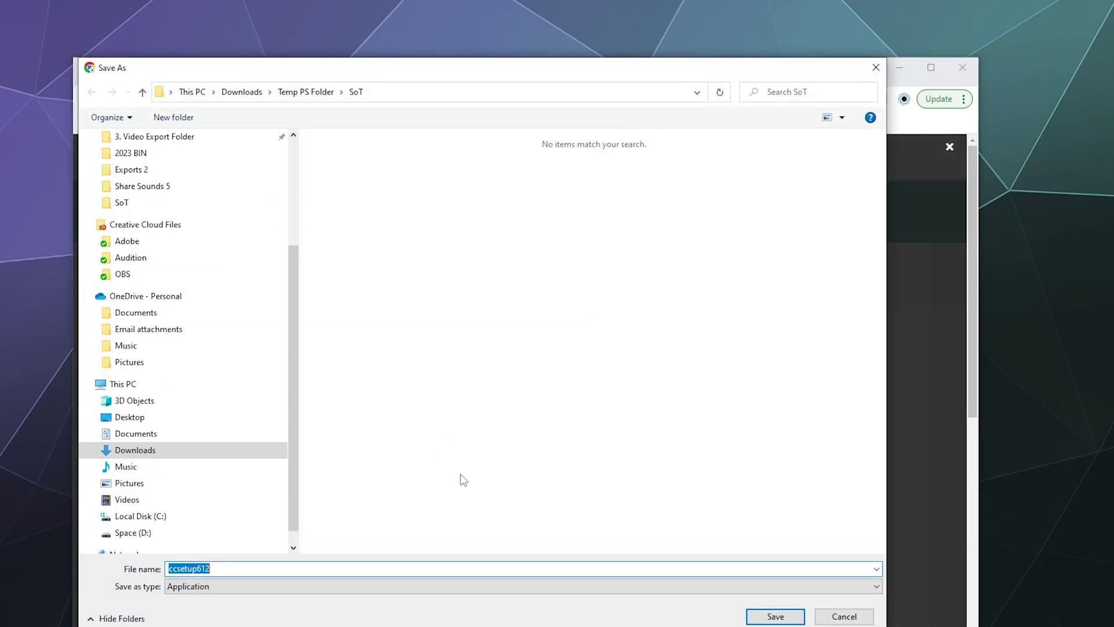
pyautogui.click(775, 616)
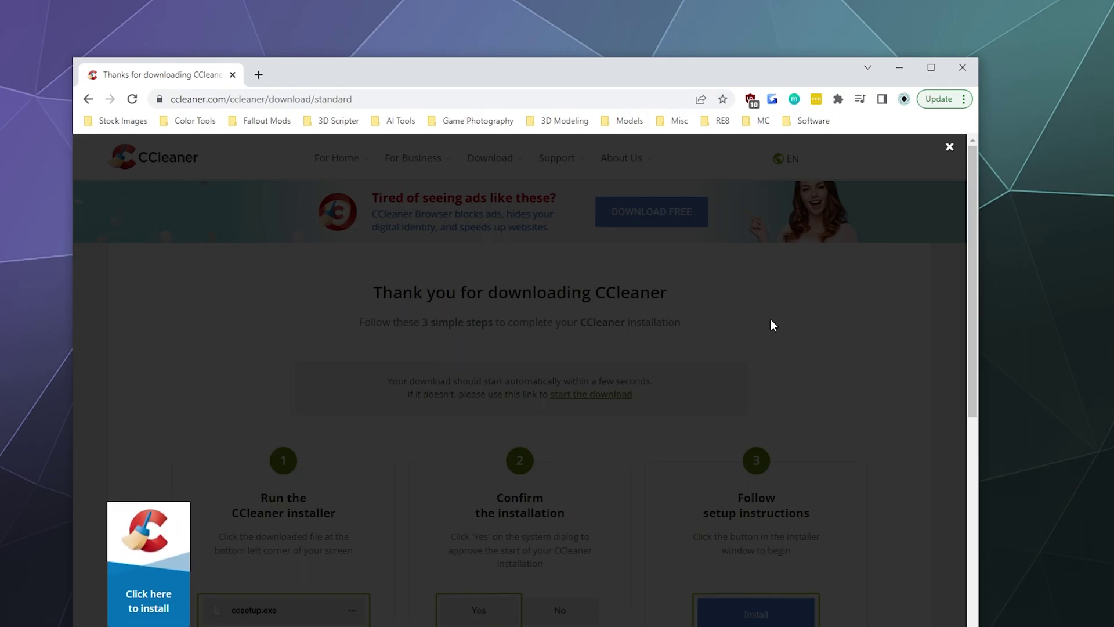